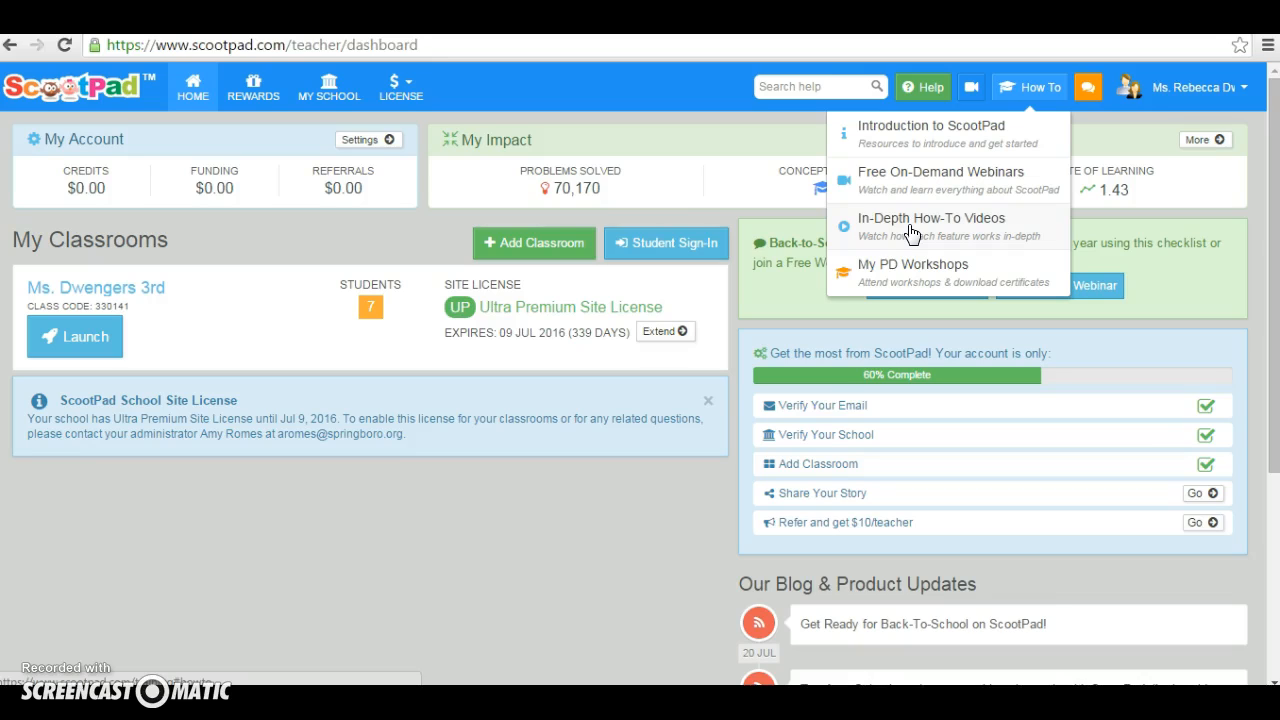
Launch the 3rd-grade classroom and open the co-teacher list in its classroom settings
left_click(960, 190)
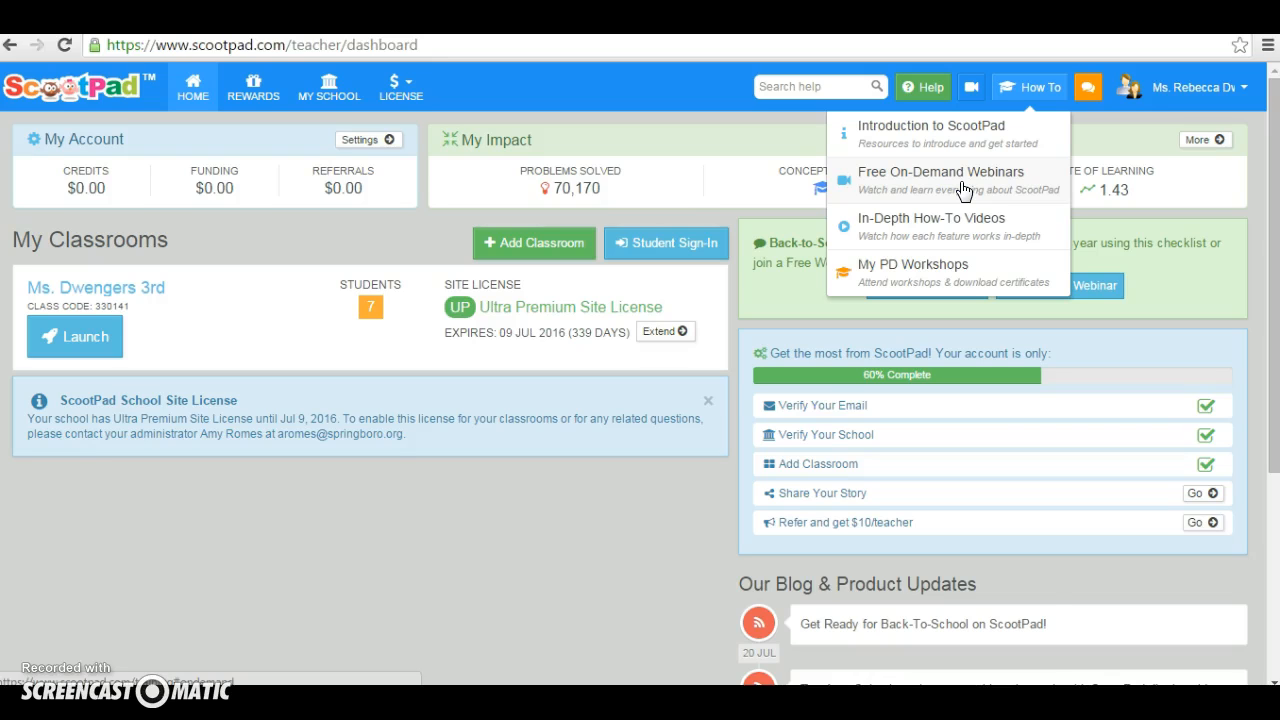
left_click(74, 345)
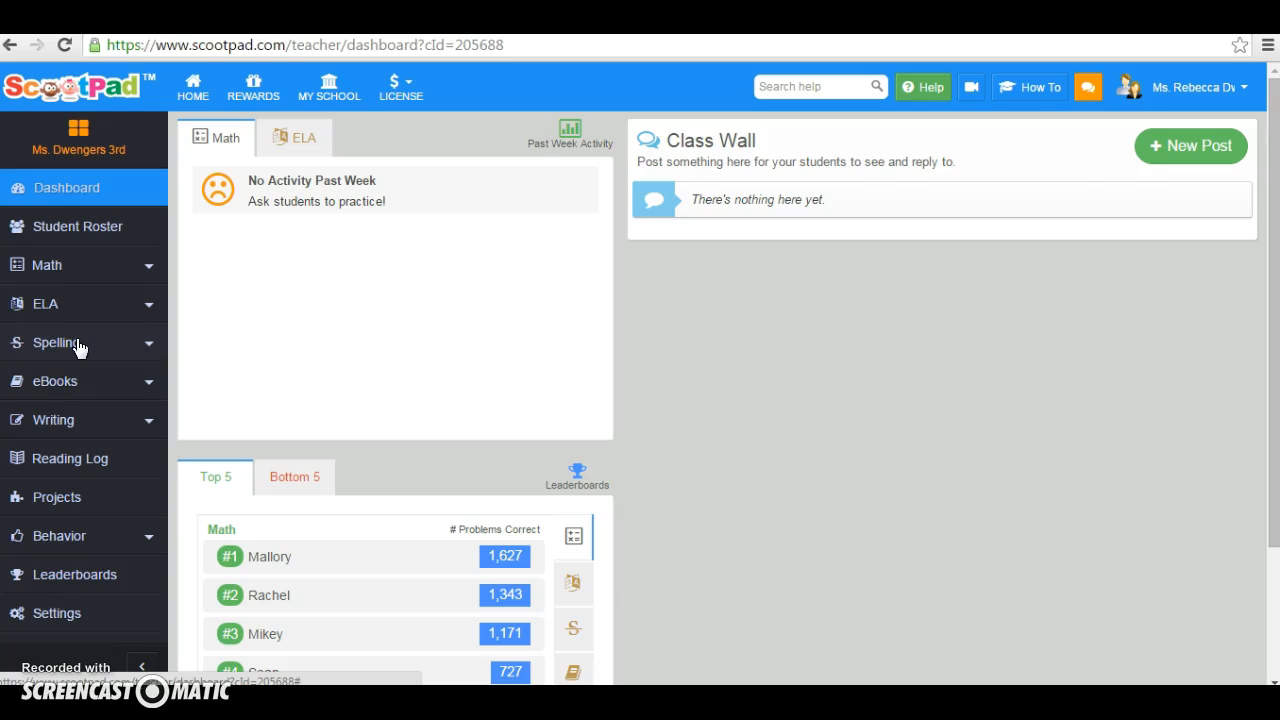
left_click(55, 618)
left_click(61, 616)
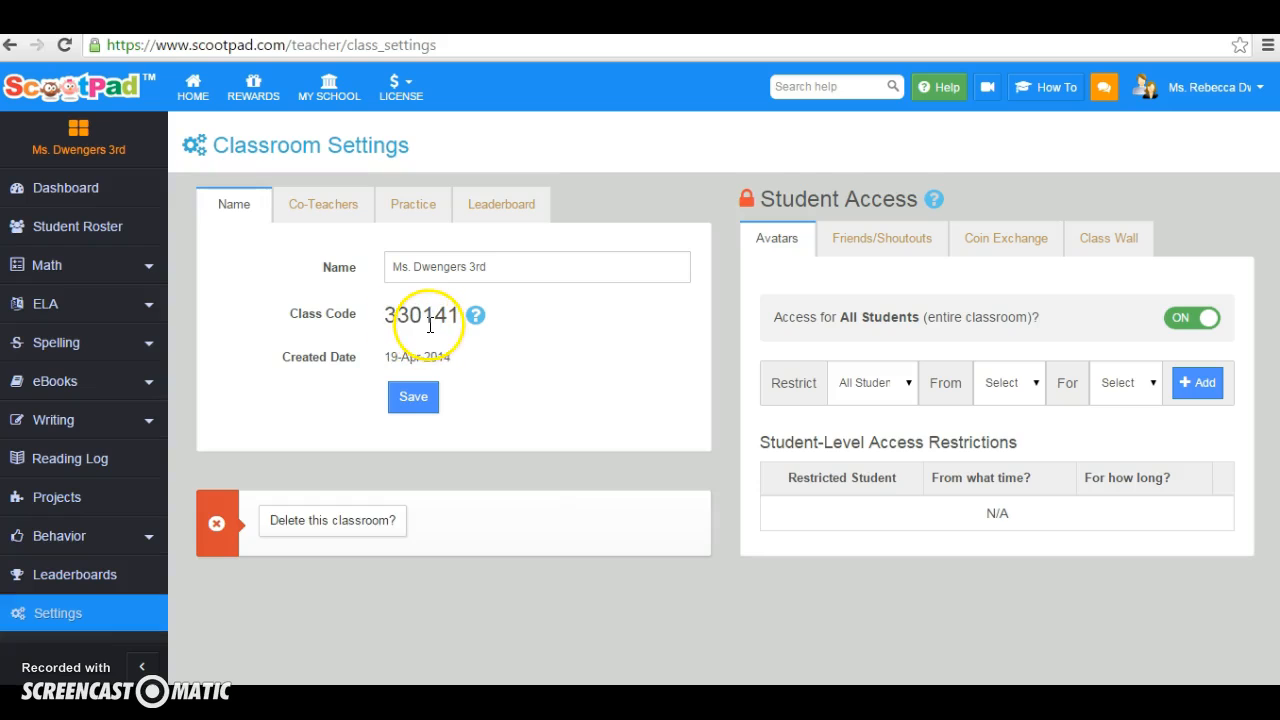
left_click(322, 208)
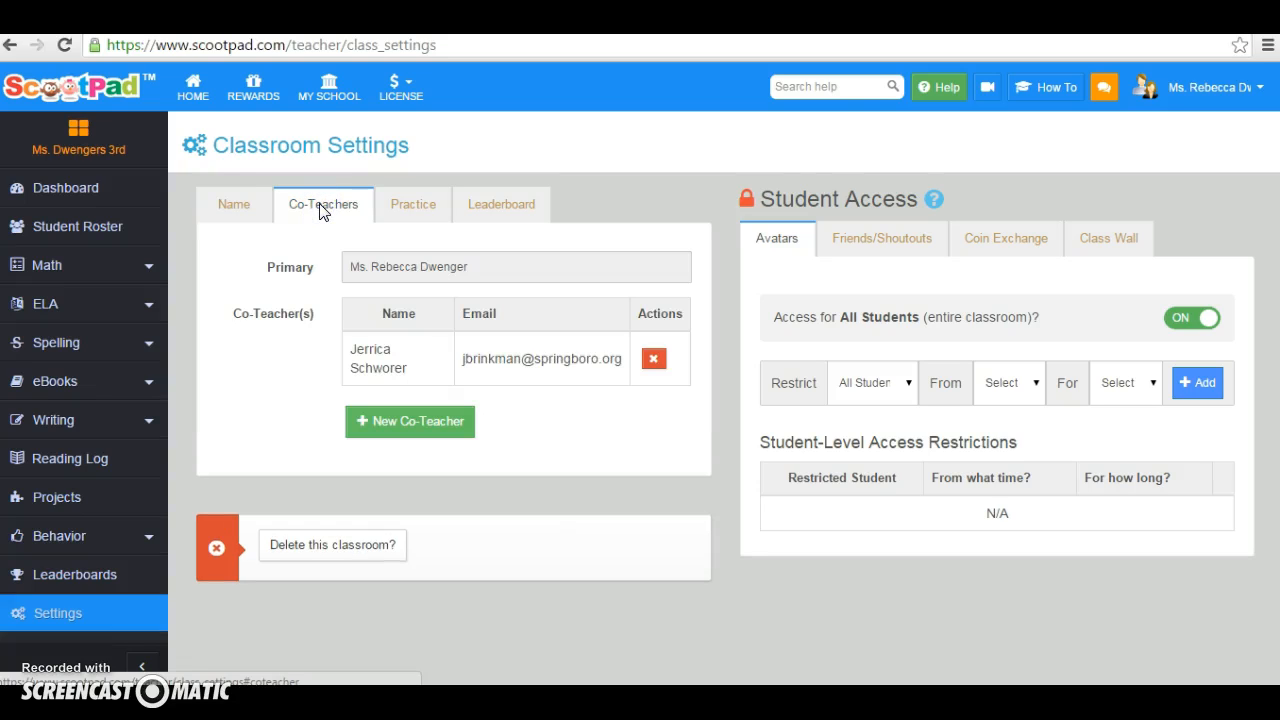
left_click(395, 430)
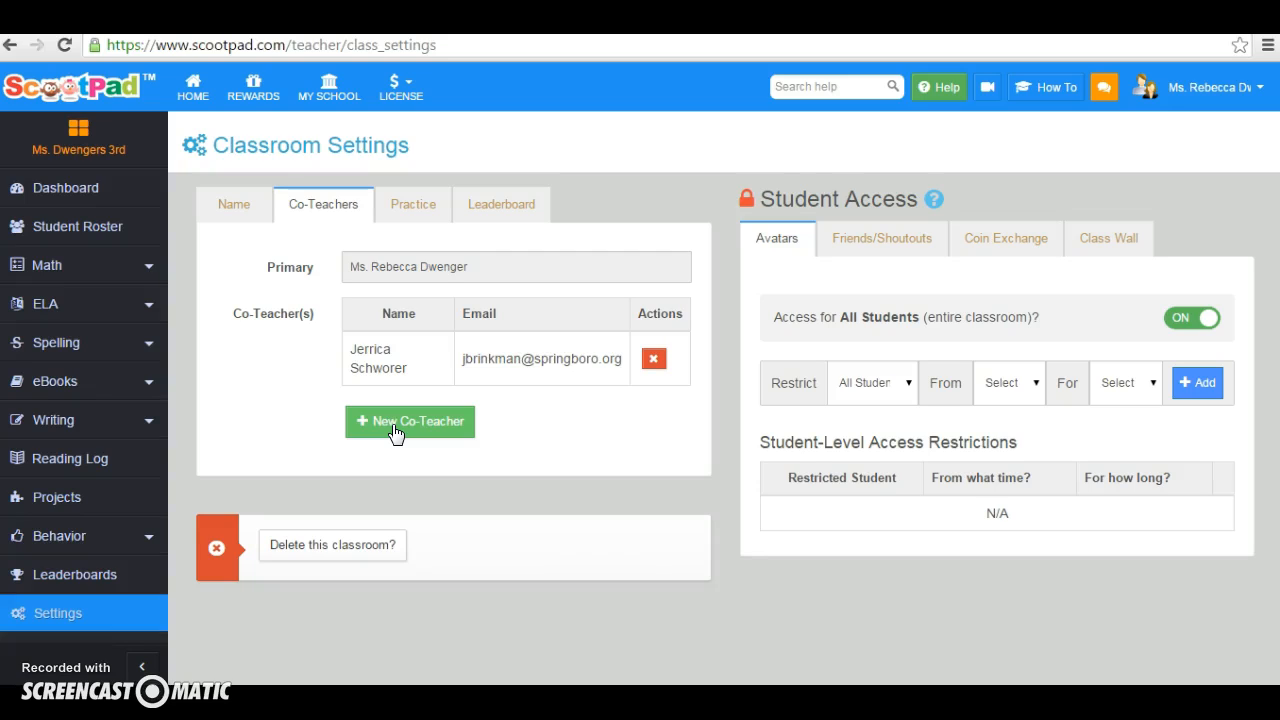
Turn on the Voice Read-Aloud, Allow One Retry and Give Immediate Feedback practice settings for the classroom
left_click(433, 205)
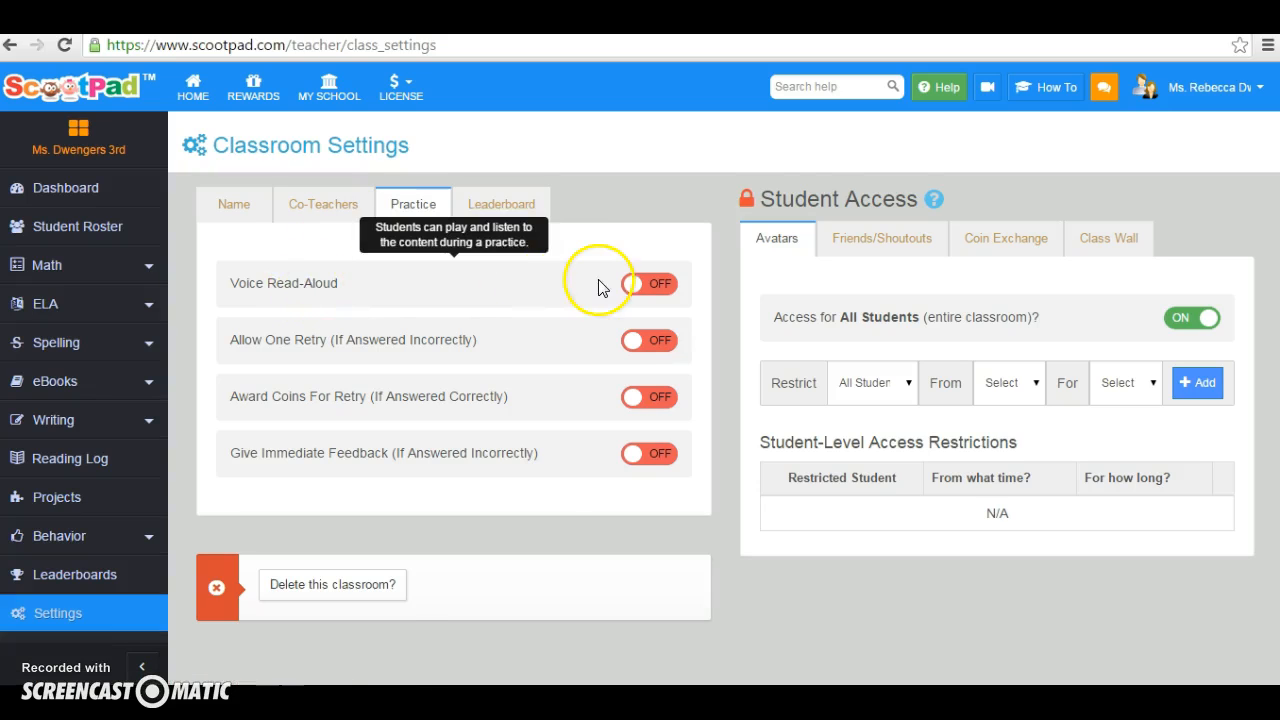
left_click(664, 289)
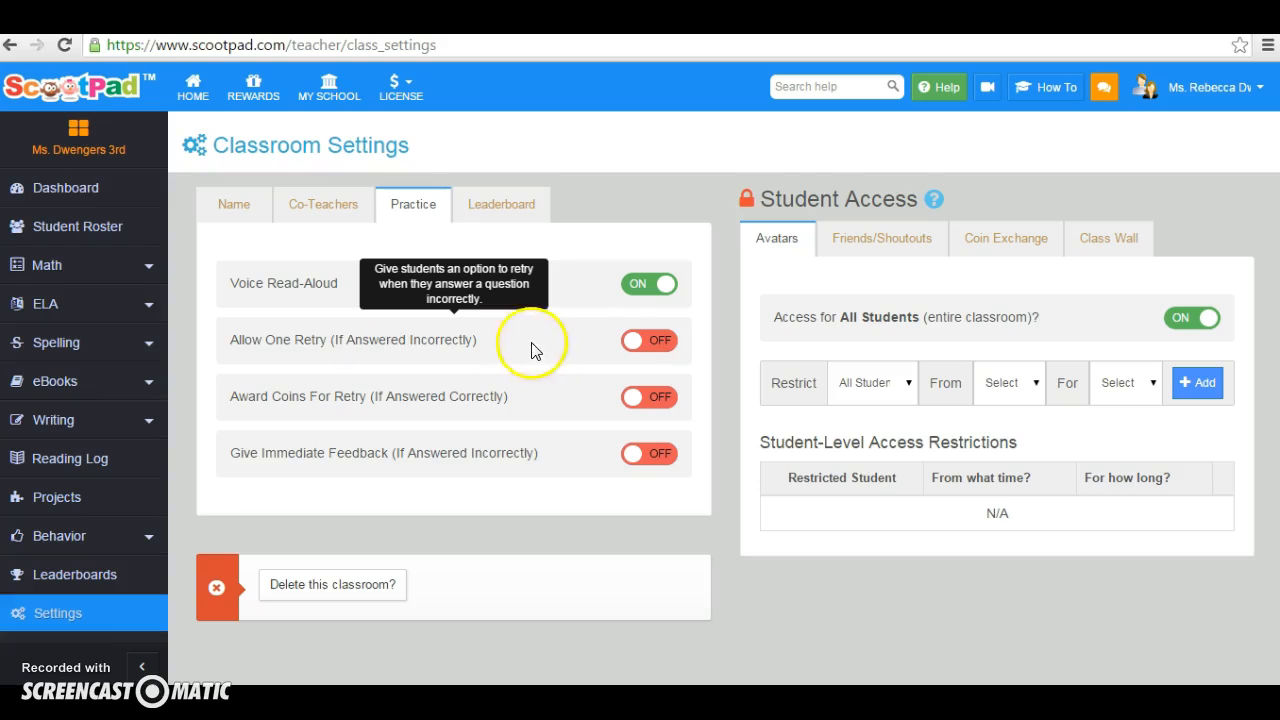
left_click(654, 345)
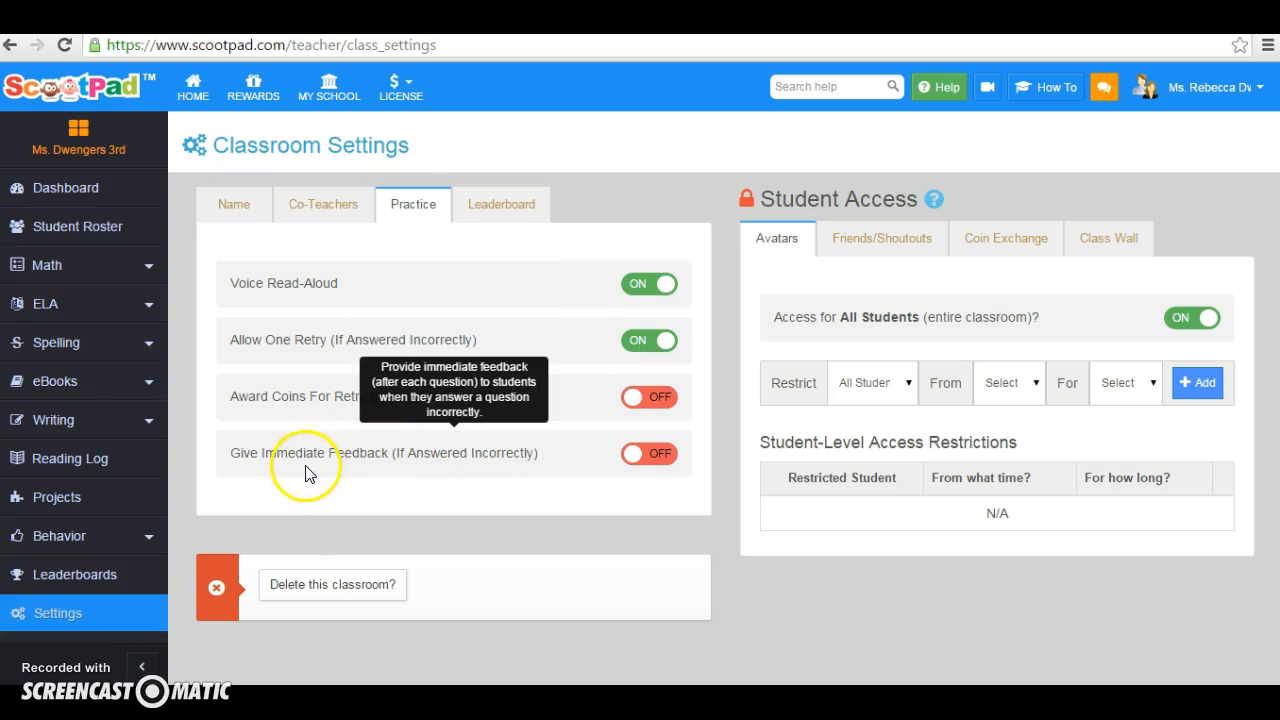
left_click(663, 454)
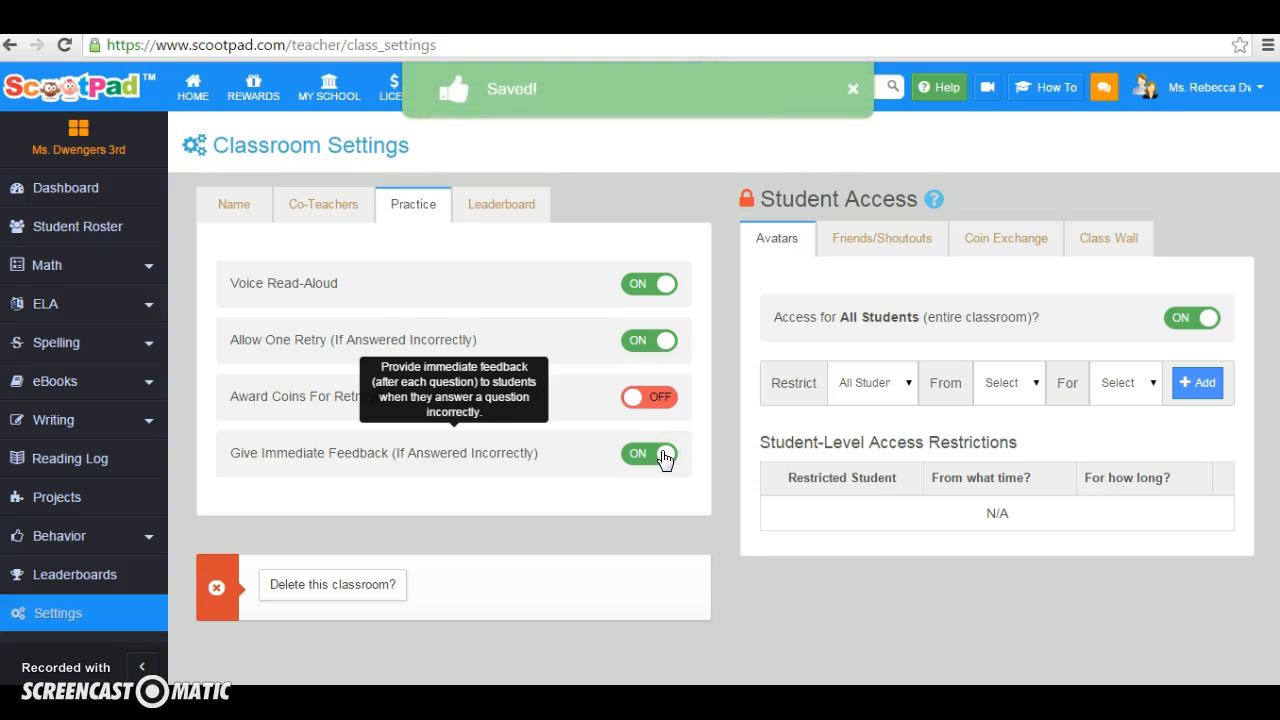
left_click(641, 338)
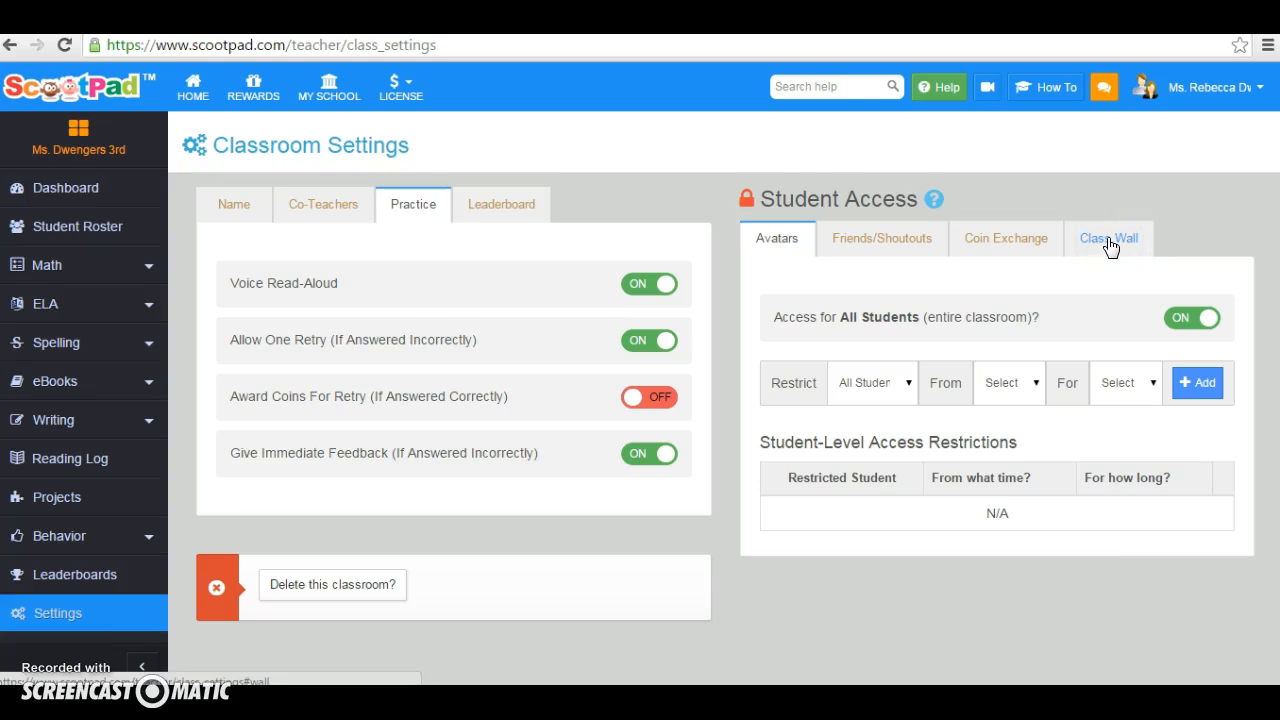
Examine the student, start-time and duration choices for restricting Friends/Shoutouts access
left_click(900, 237)
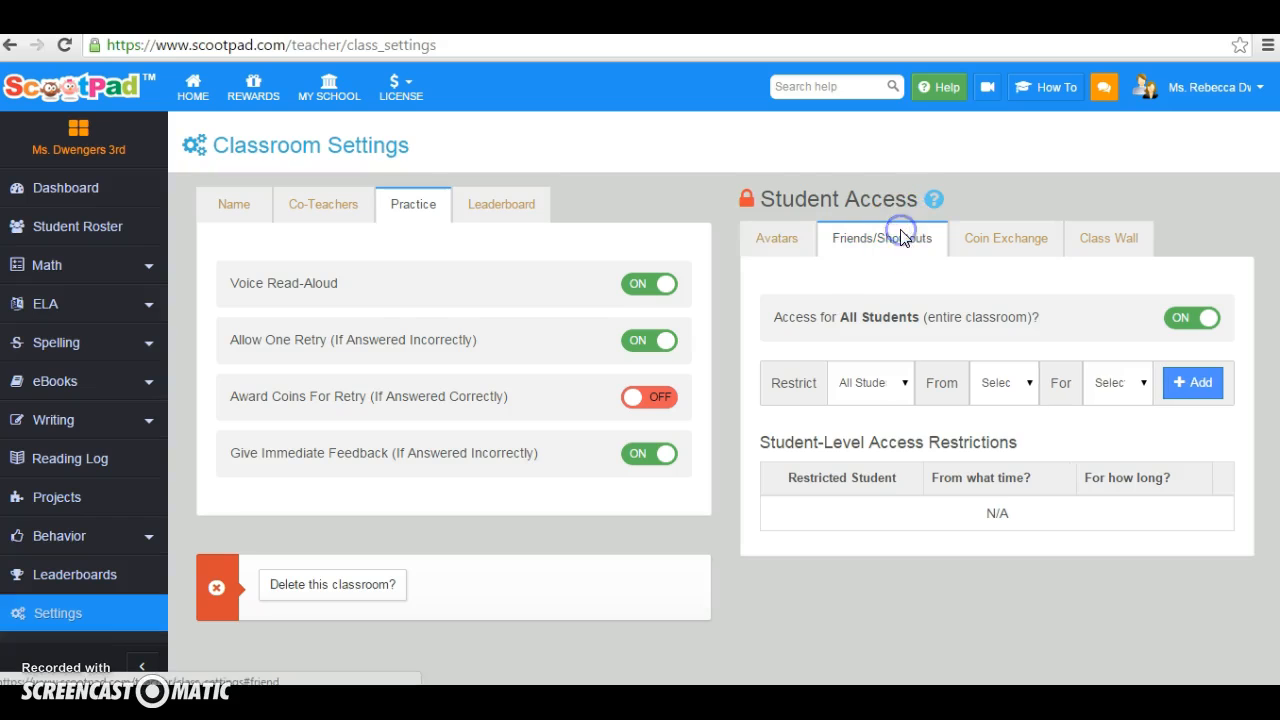
left_click(904, 383)
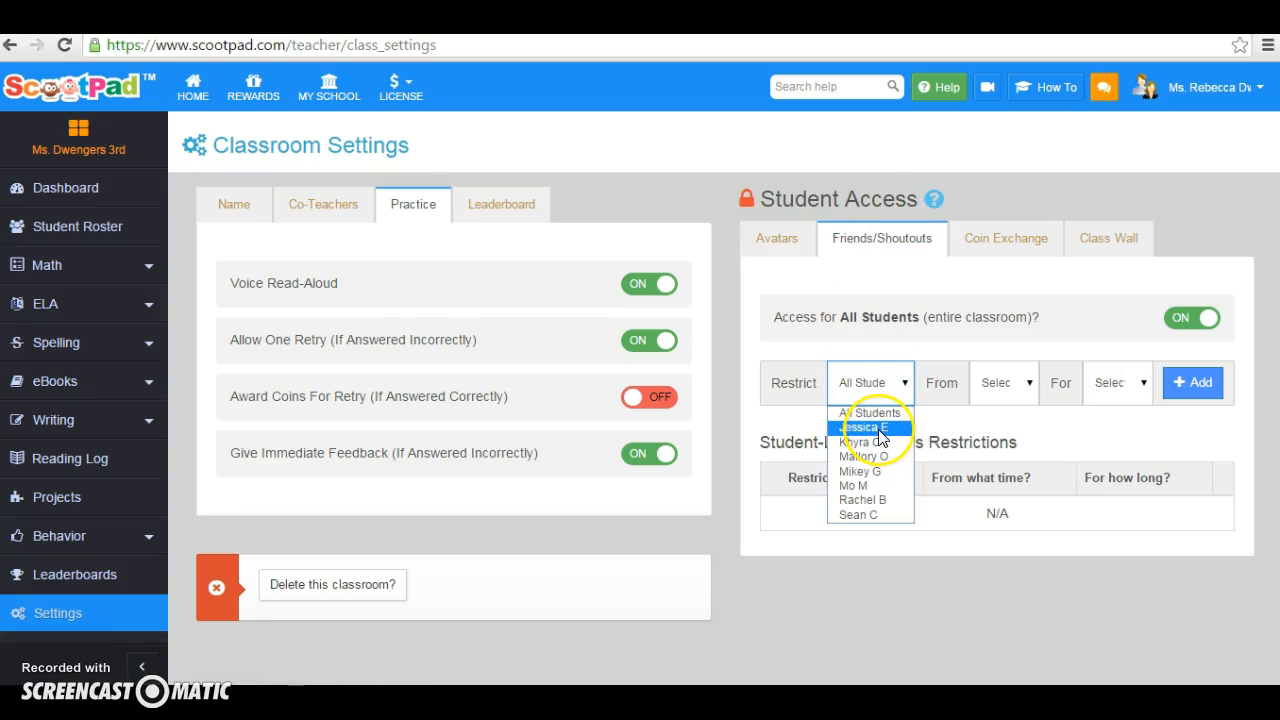
left_click(1020, 385)
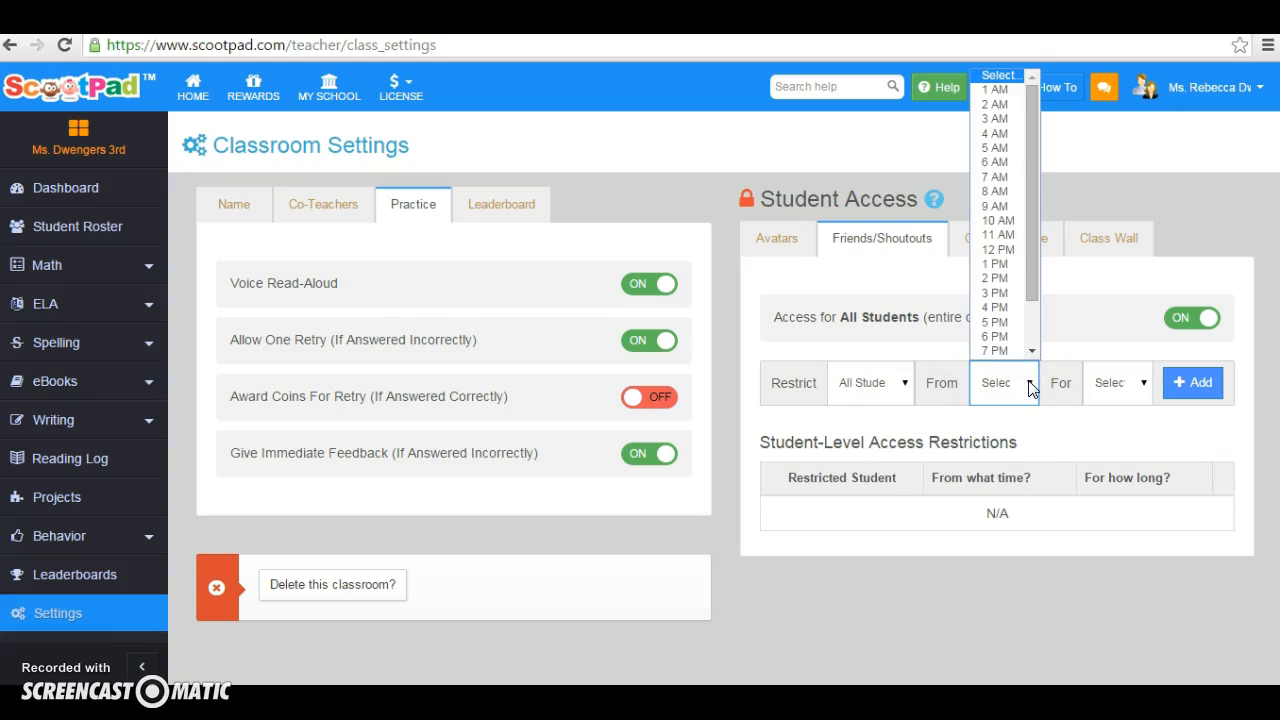
left_click_drag(1037, 290, 1045, 143)
left_click(1140, 383)
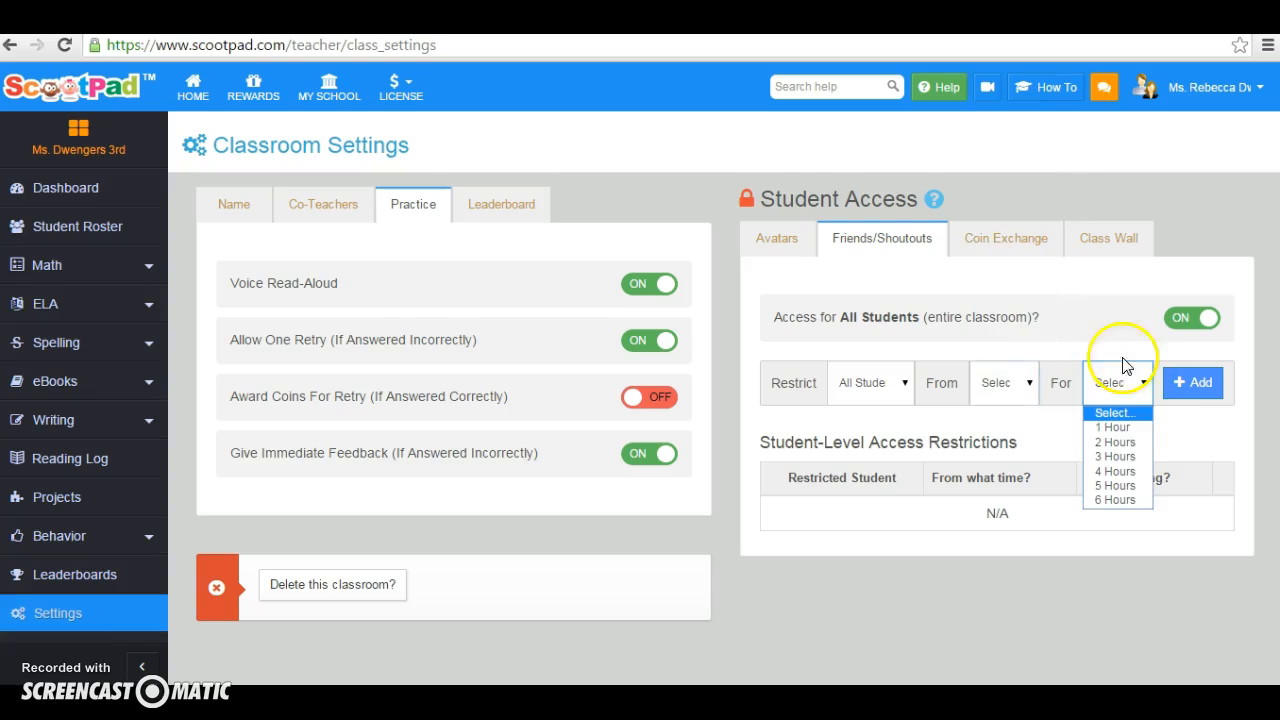
left_click(1100, 322)
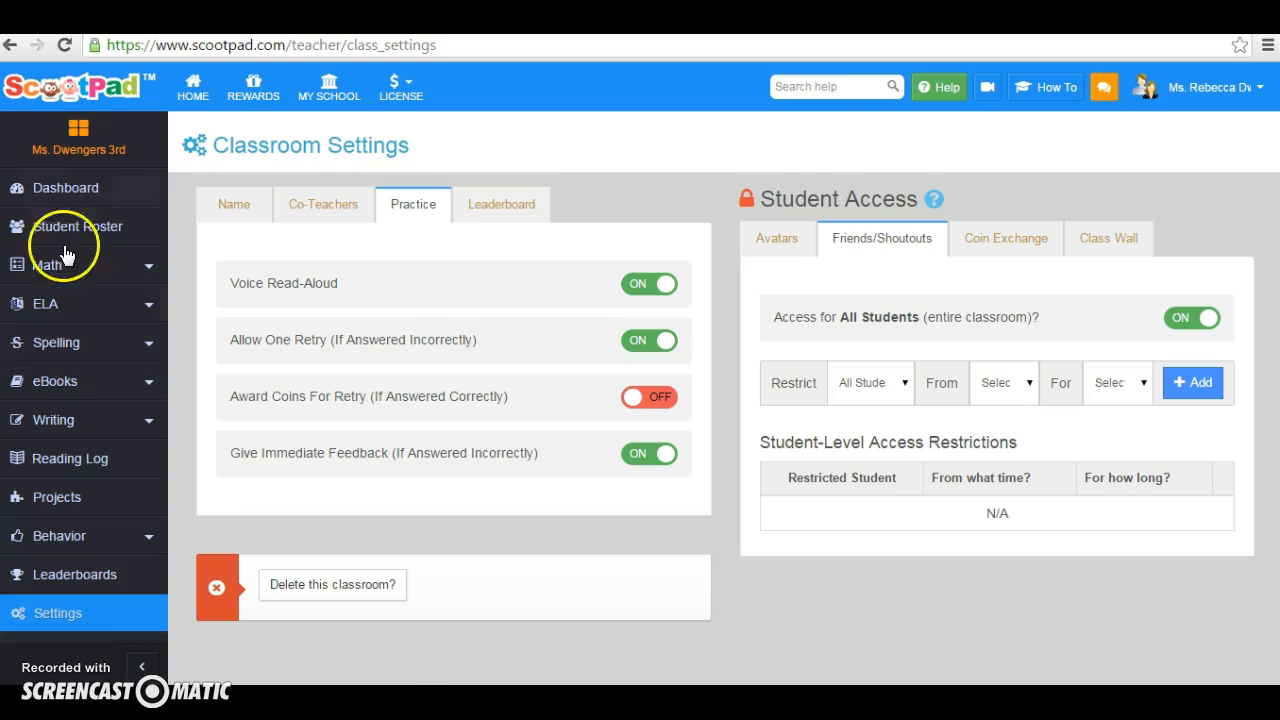
left_click(149, 270)
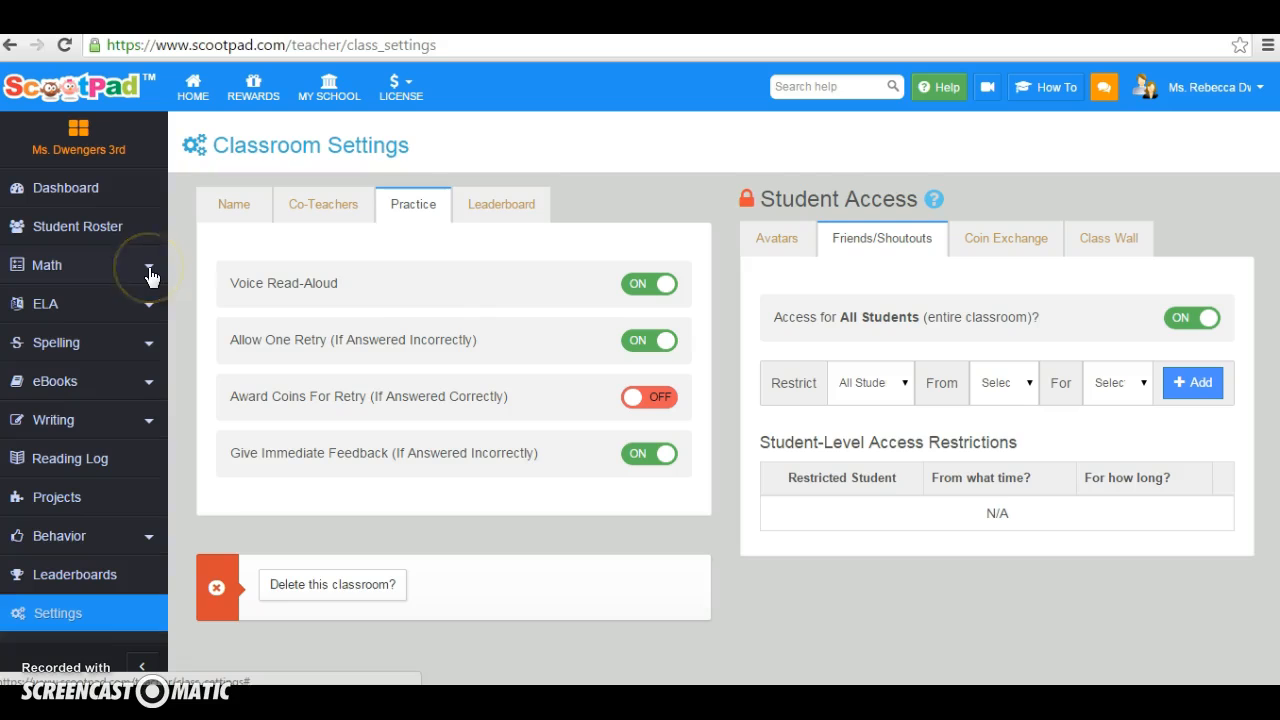
left_click(149, 509)
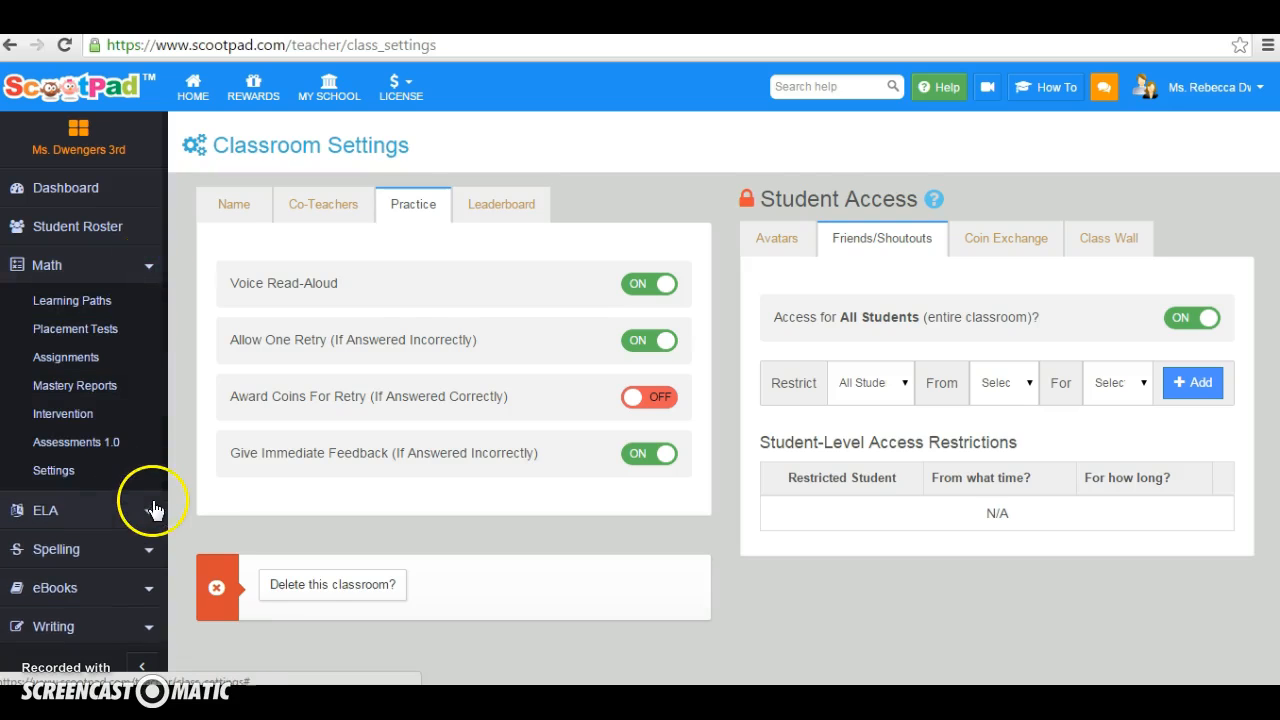
left_click(147, 547)
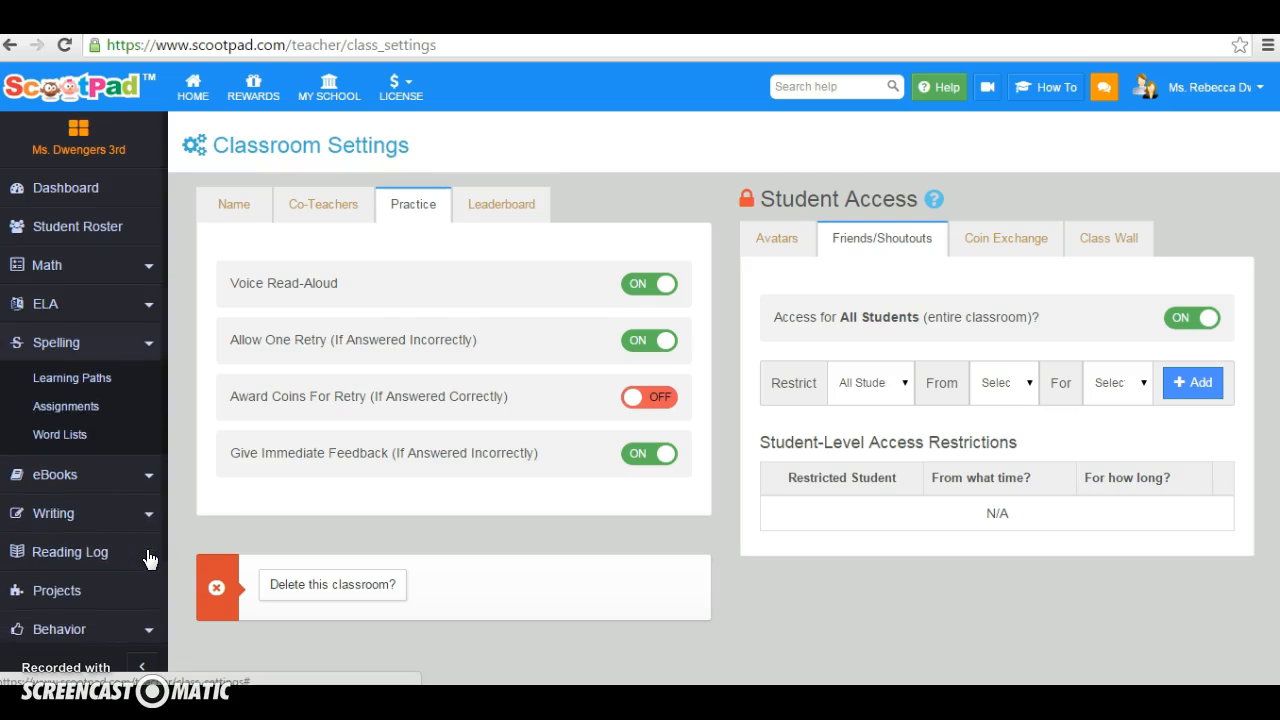
left_click(149, 484)
left_click(80, 501)
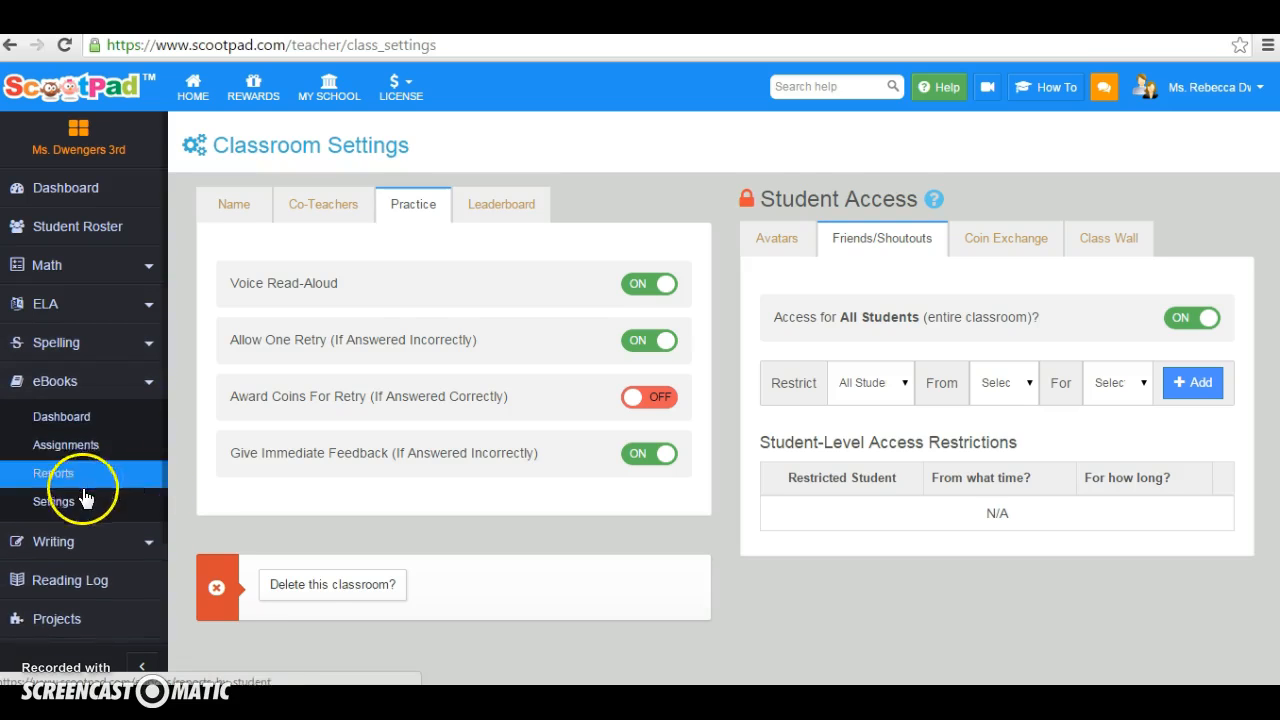
left_click(148, 543)
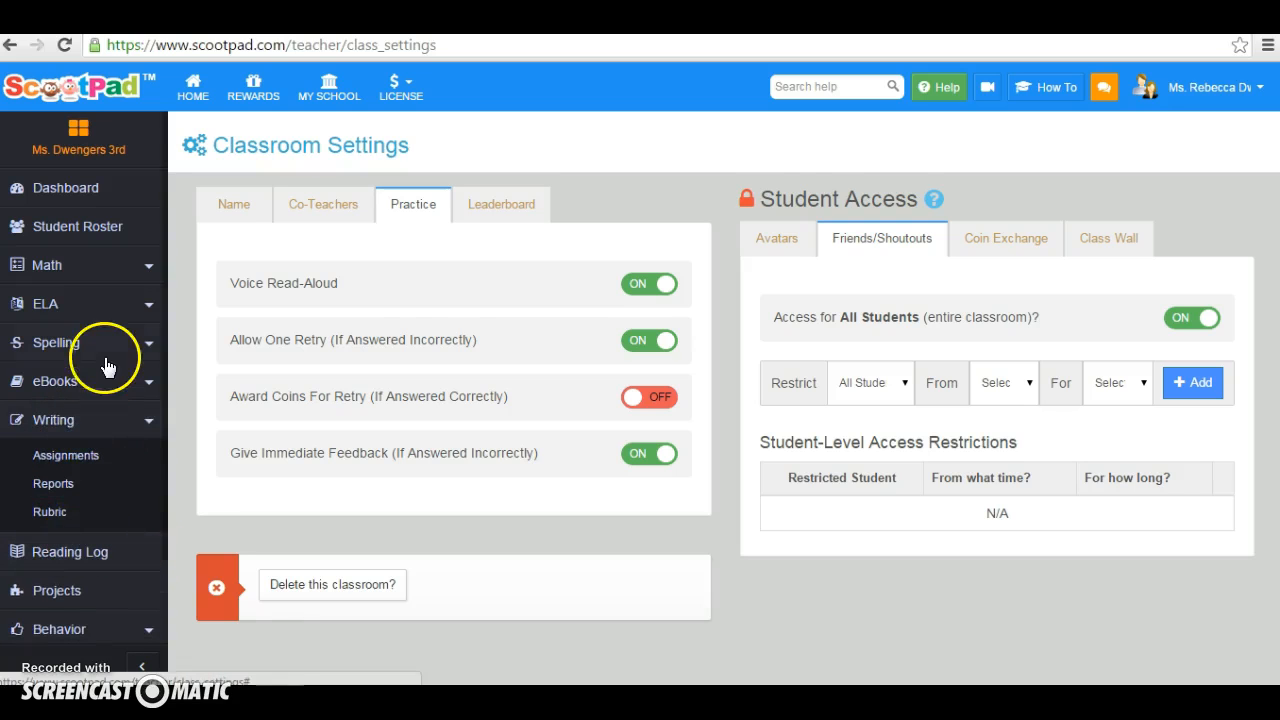
Open the eBooks settings for the classroom
left_click(150, 383)
left_click(51, 502)
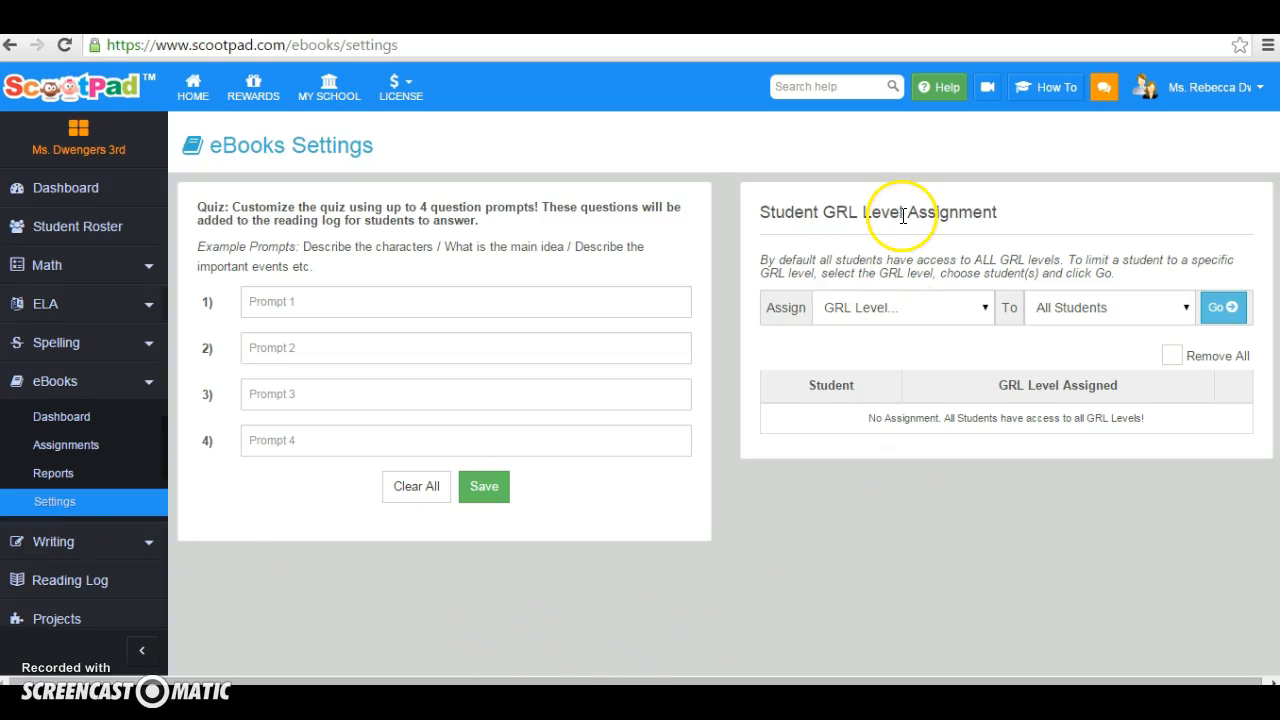
left_click(986, 309)
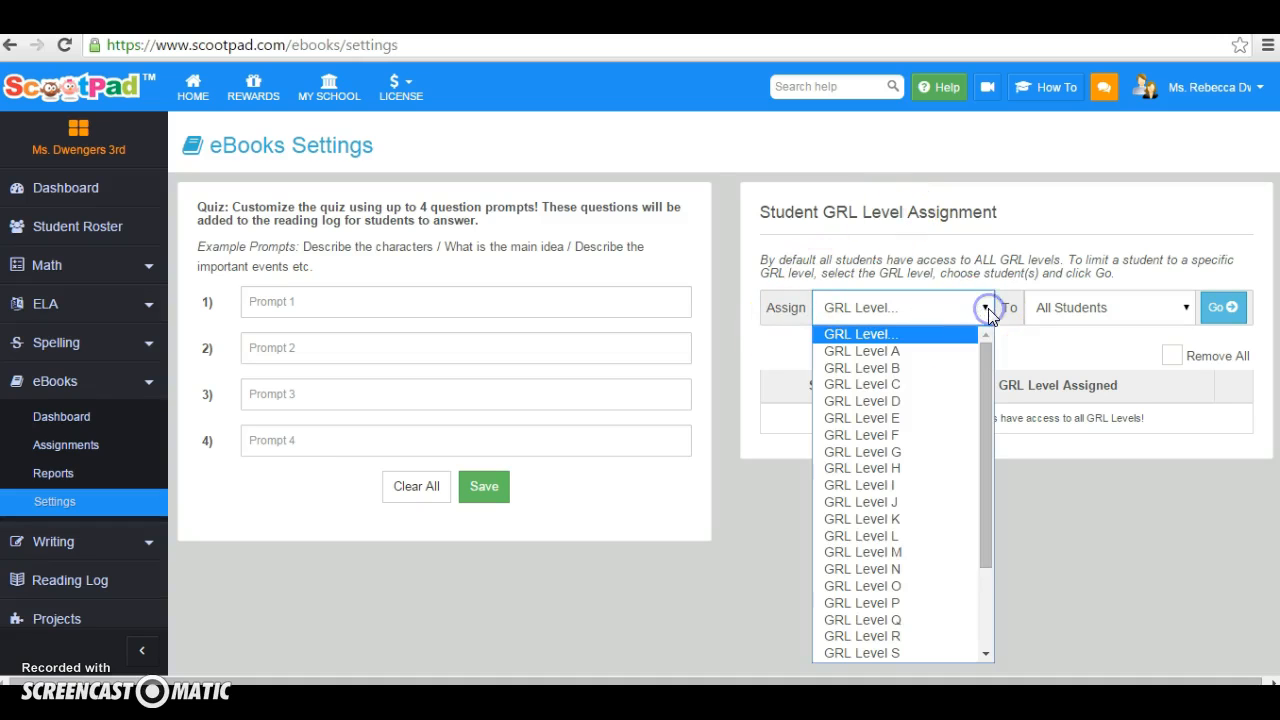
left_click(867, 503)
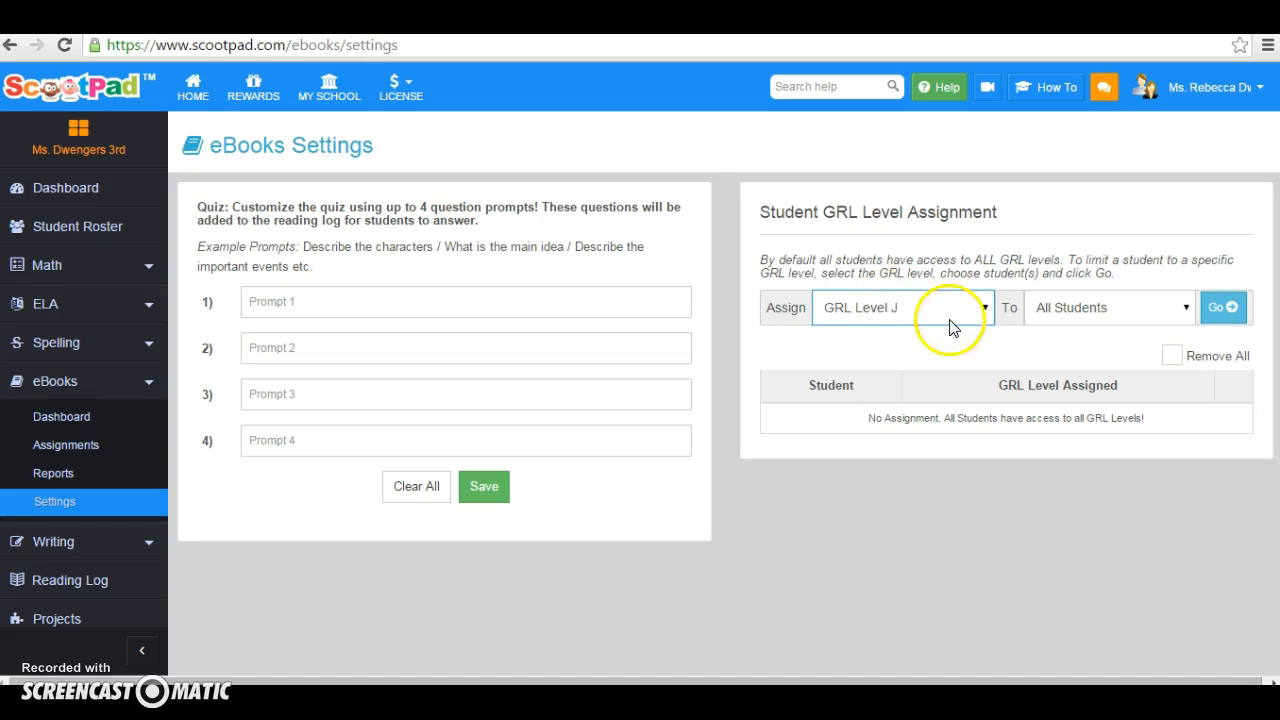
left_click(984, 309)
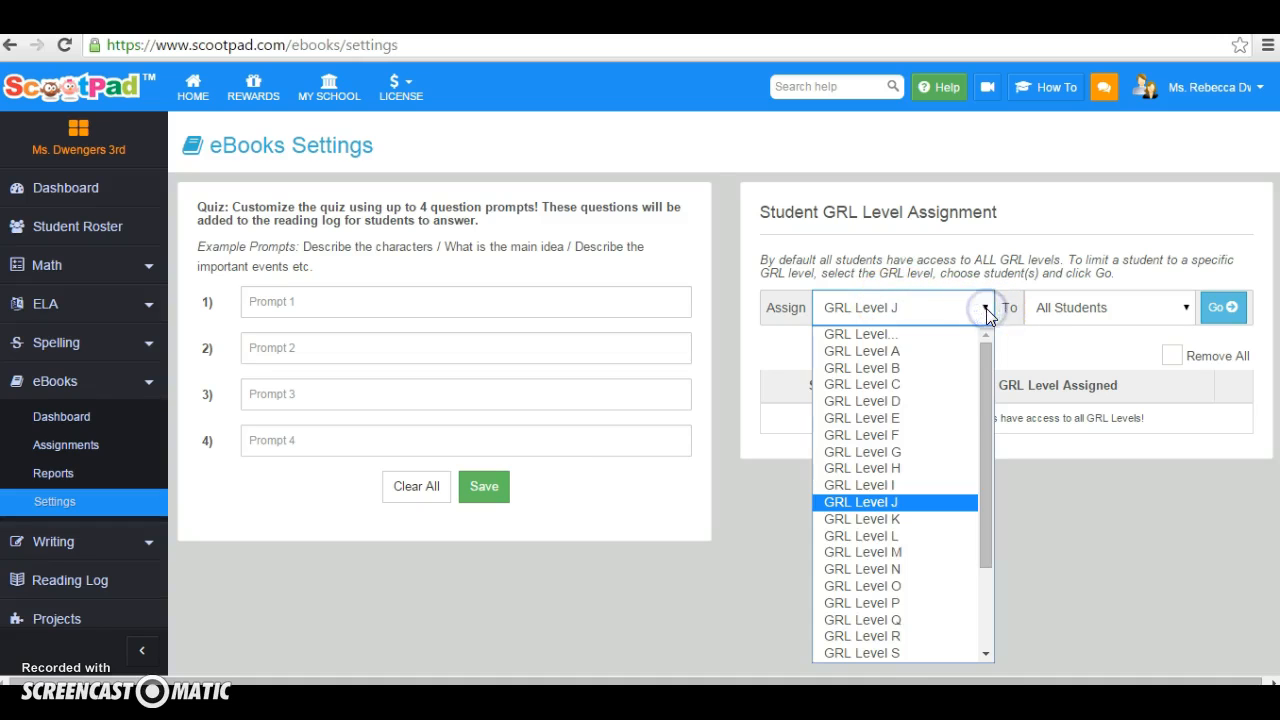
left_click_drag(985, 386, 994, 350)
left_click(889, 333)
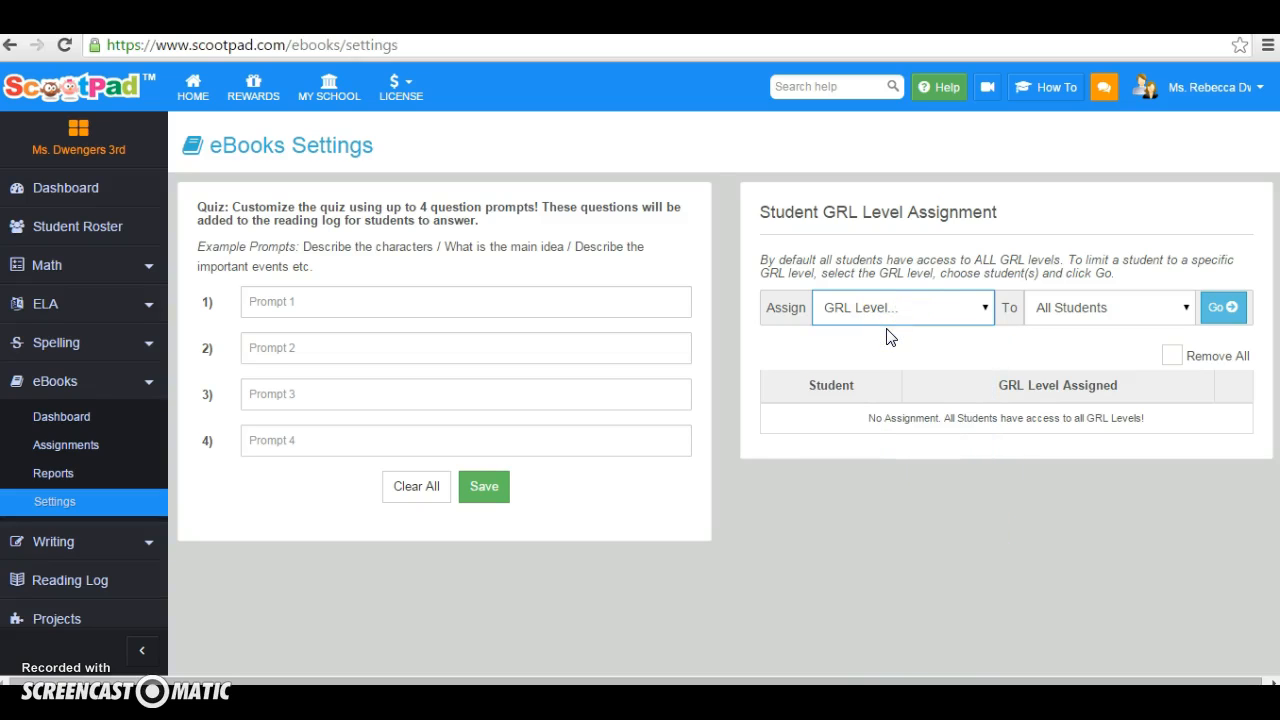
Assign GRL Level K to the second individual student in the list and delete that assignment
left_click(981, 308)
left_click(868, 527)
left_click(1184, 311)
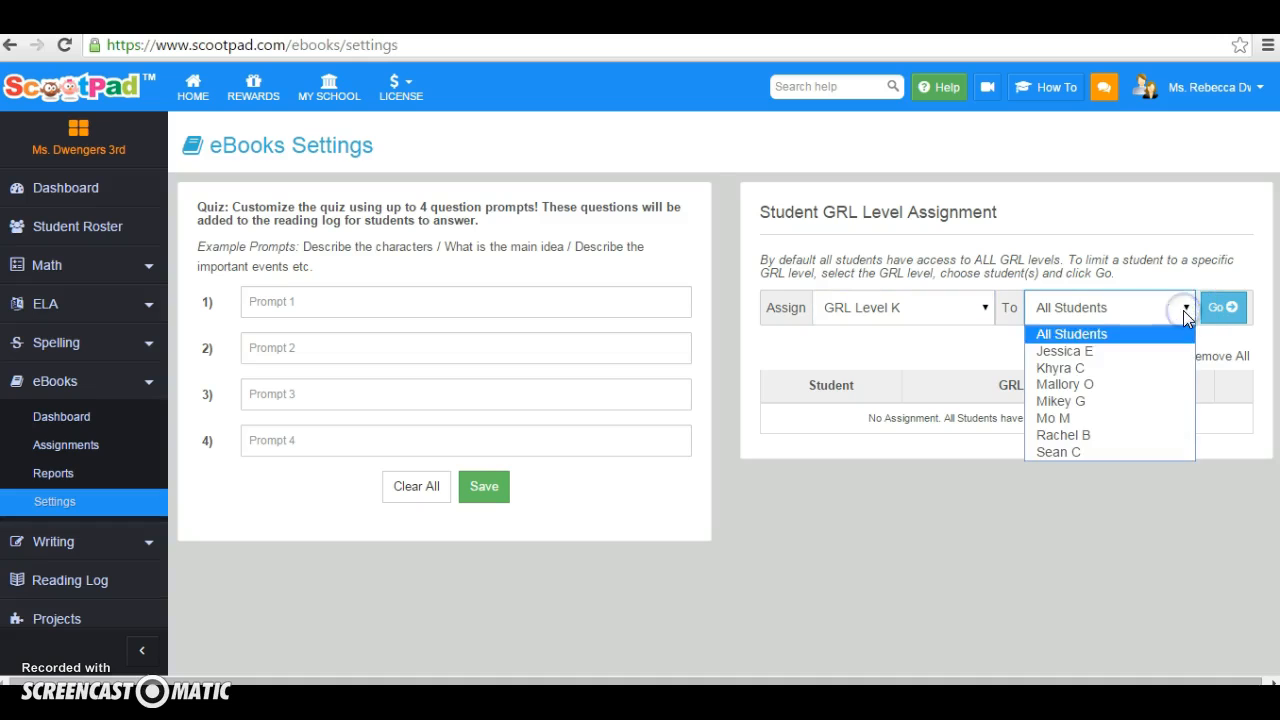
left_click(1087, 367)
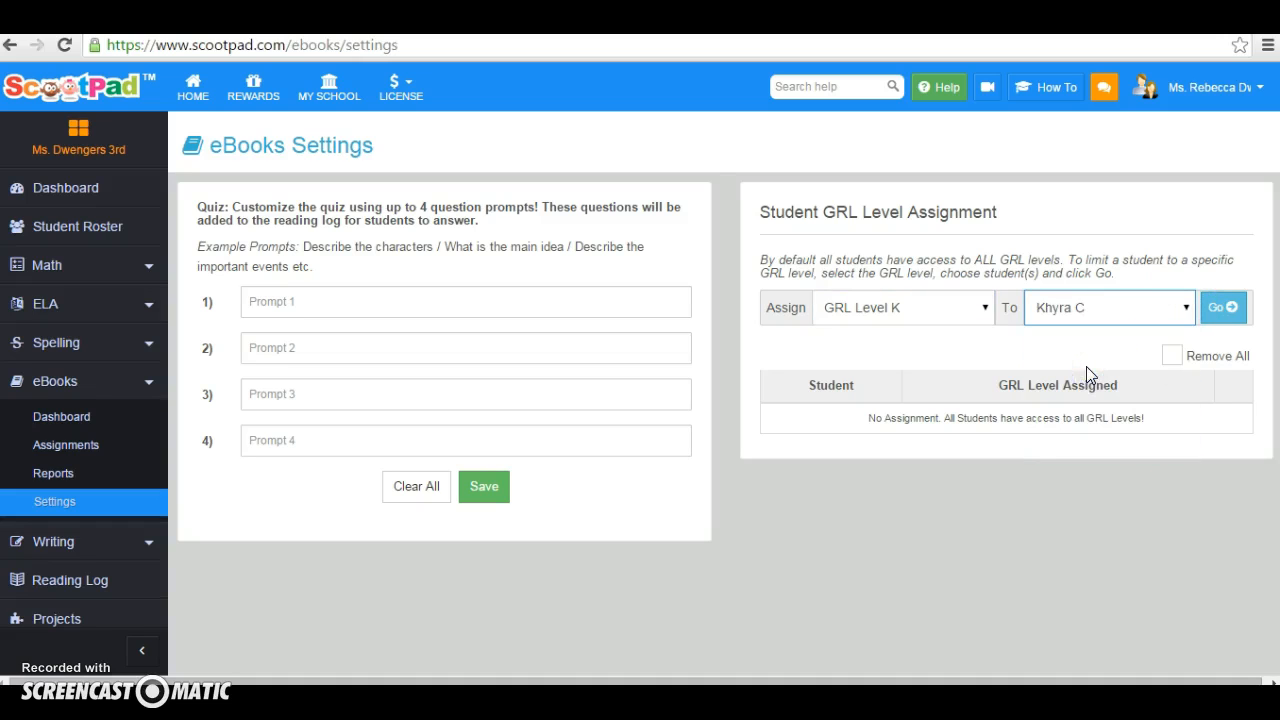
left_click(1224, 309)
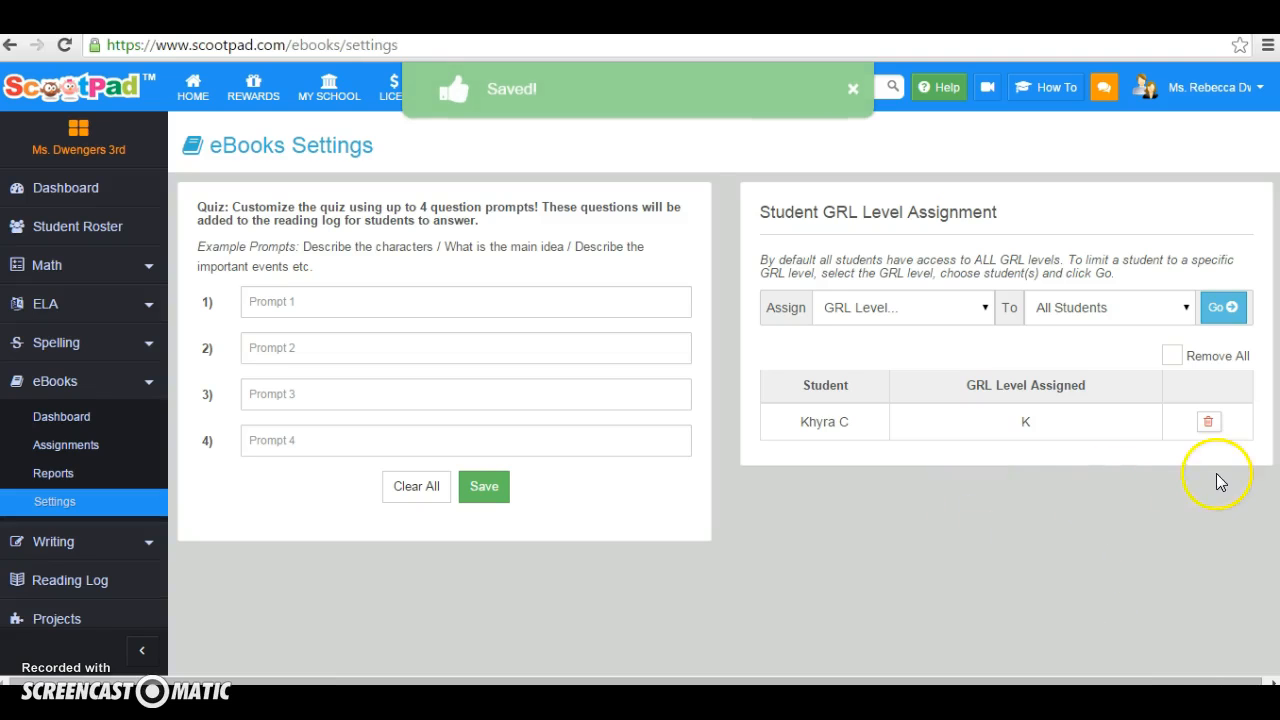
left_click(1207, 422)
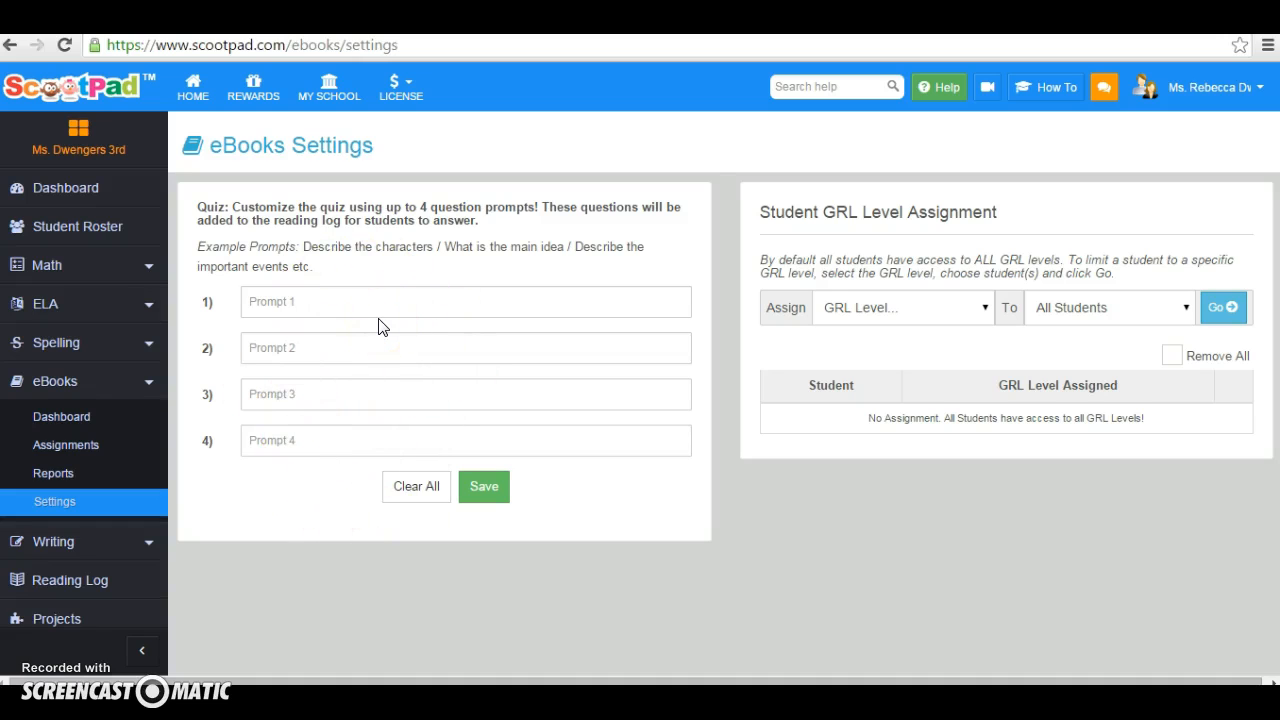
Open the Math settings and set the learning mode to Adaptive & Fully Automated
left_click(149, 268)
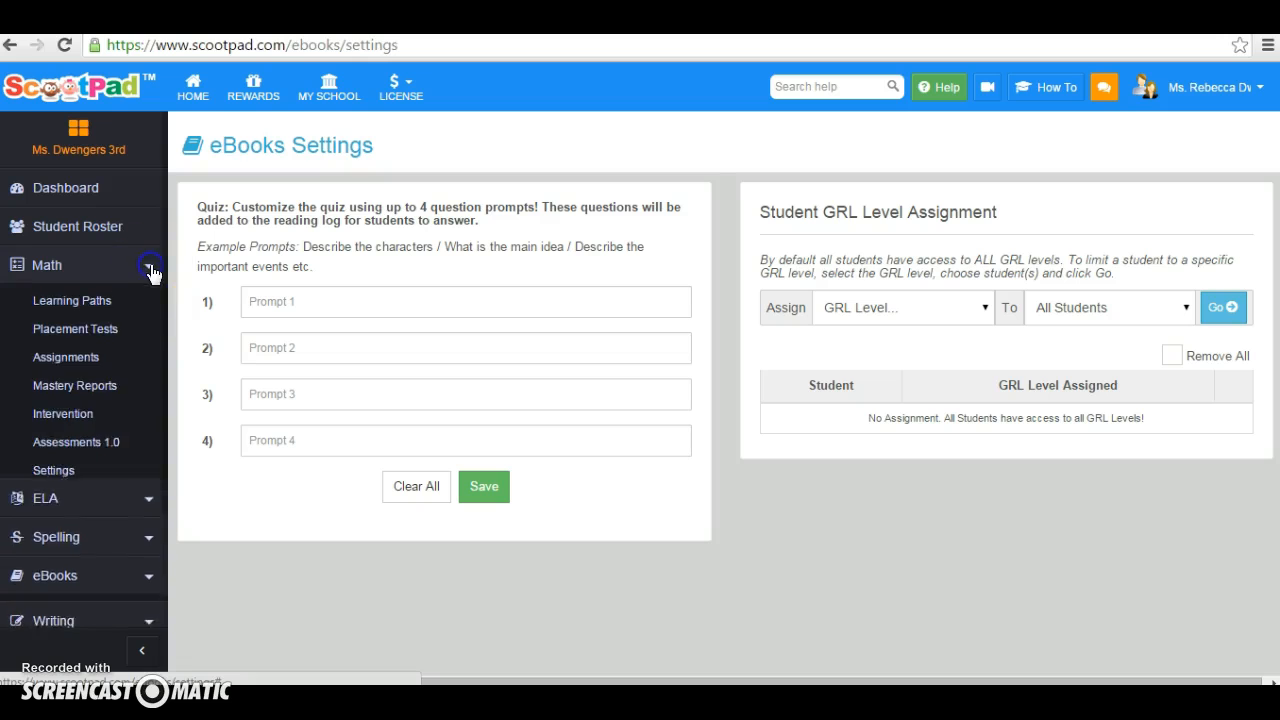
left_click(62, 472)
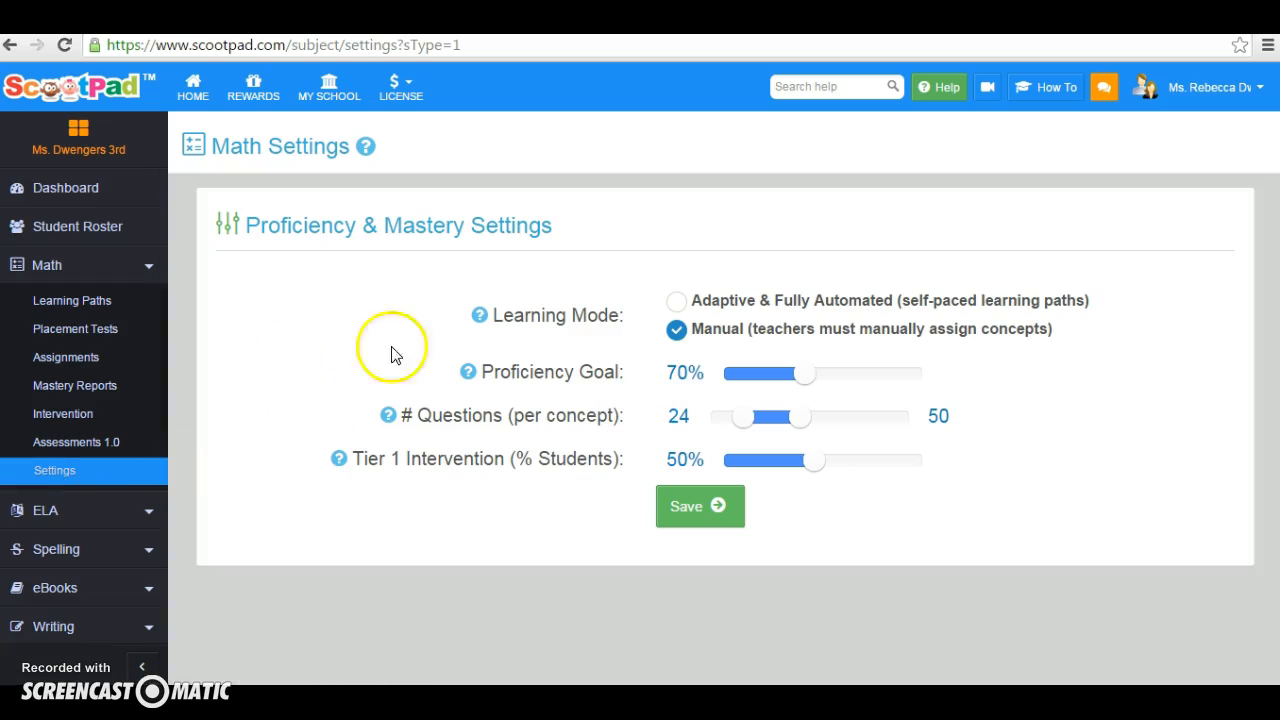
left_click(677, 303)
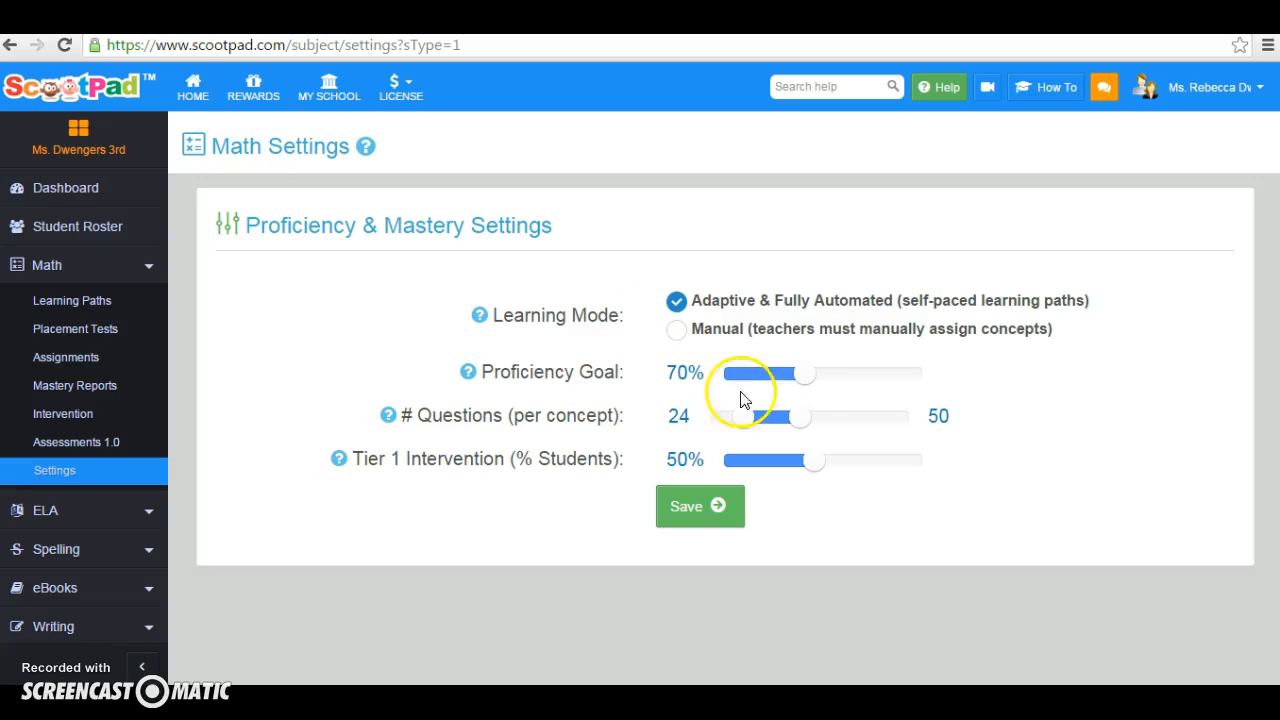
mouse_move(809, 384)
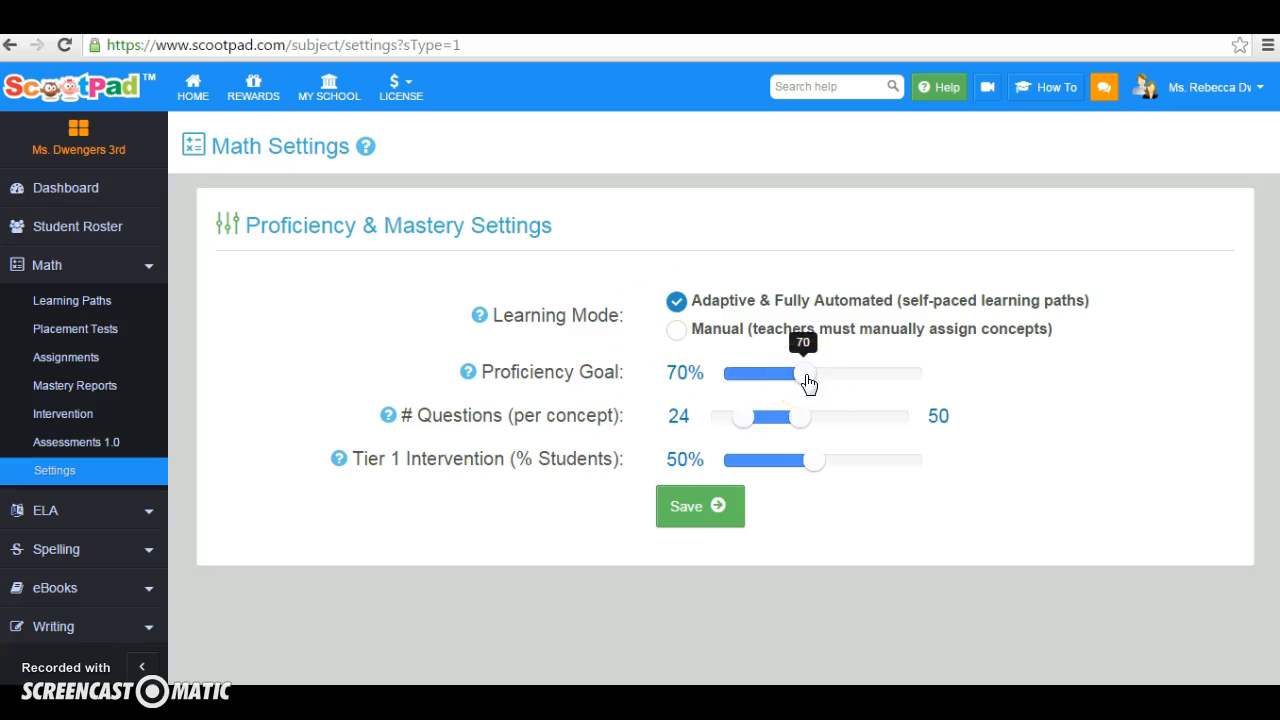
left_click(819, 381)
Set the math questions per concept to 15–20 and the Tier 1 Intervention threshold to 40% of students
mouse_move(788, 422)
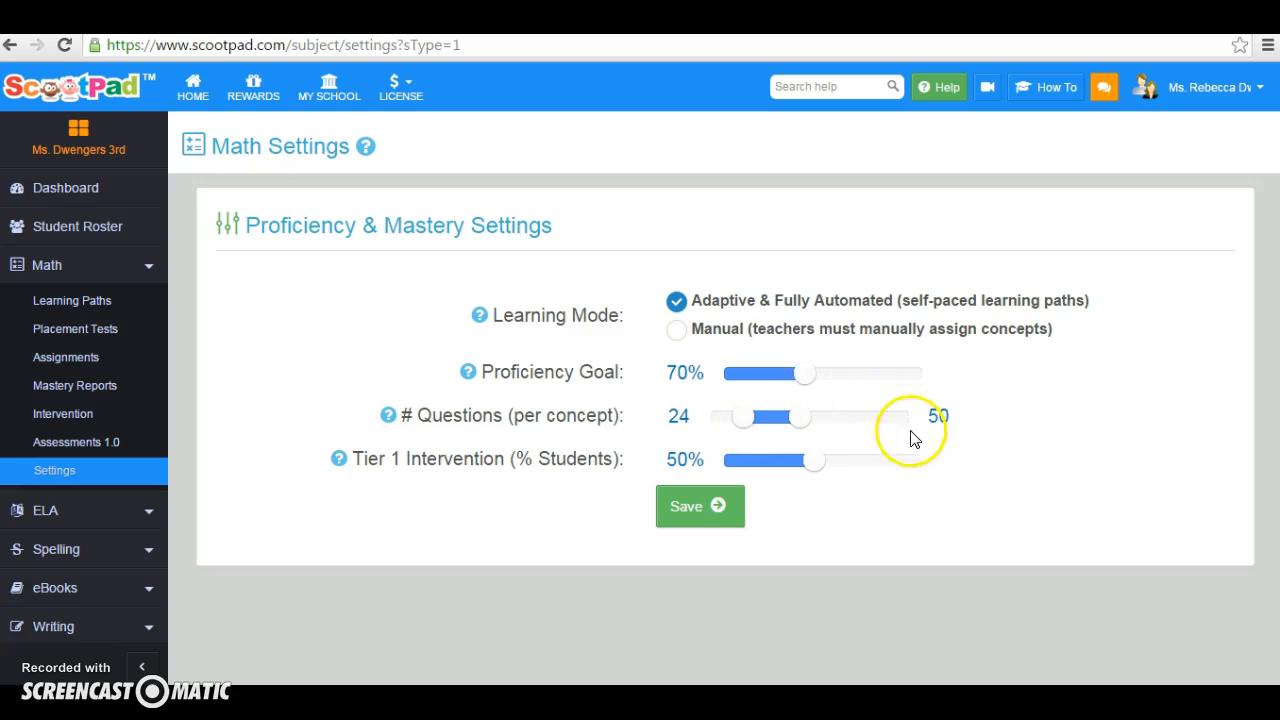
left_click_drag(803, 416, 783, 415)
left_click(800, 415)
left_click_drag(786, 470, 792, 470)
left_click_drag(800, 416, 735, 420)
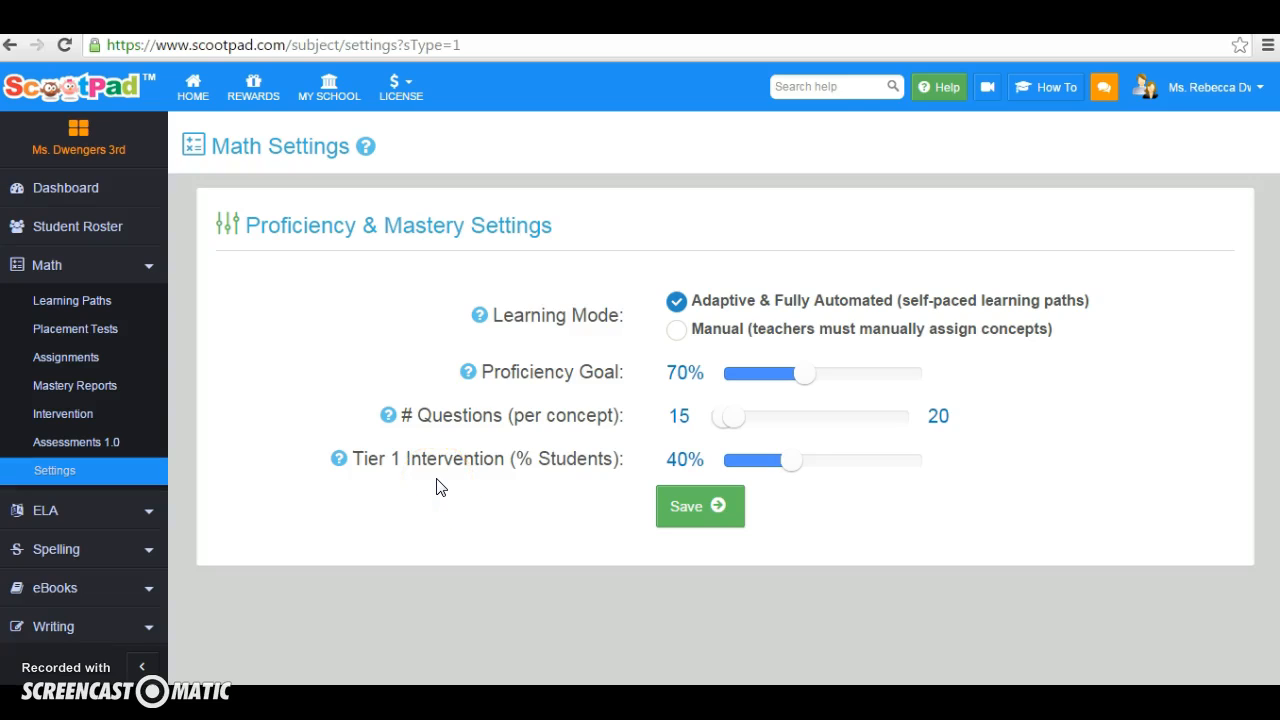
Set the math Tier 1 Intervention threshold to 50% of students and save the Math settings
left_click_drag(791, 461, 815, 469)
left_click(702, 508)
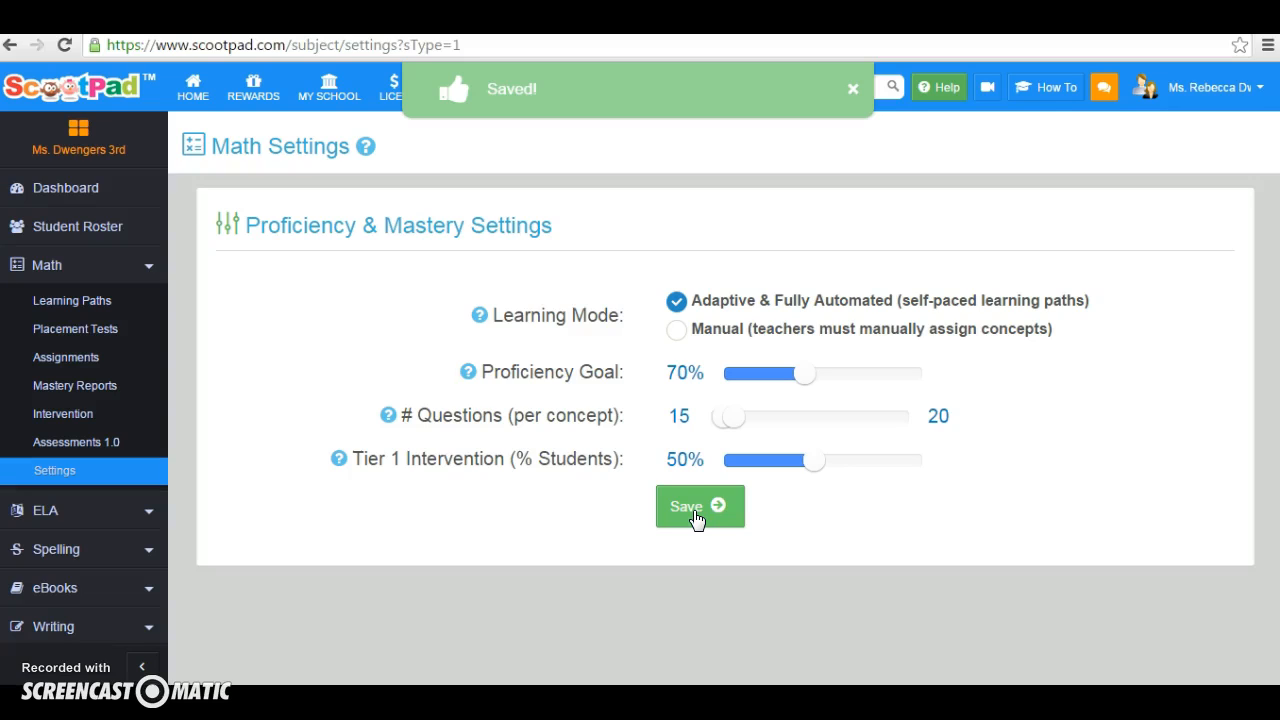
left_click(697, 518)
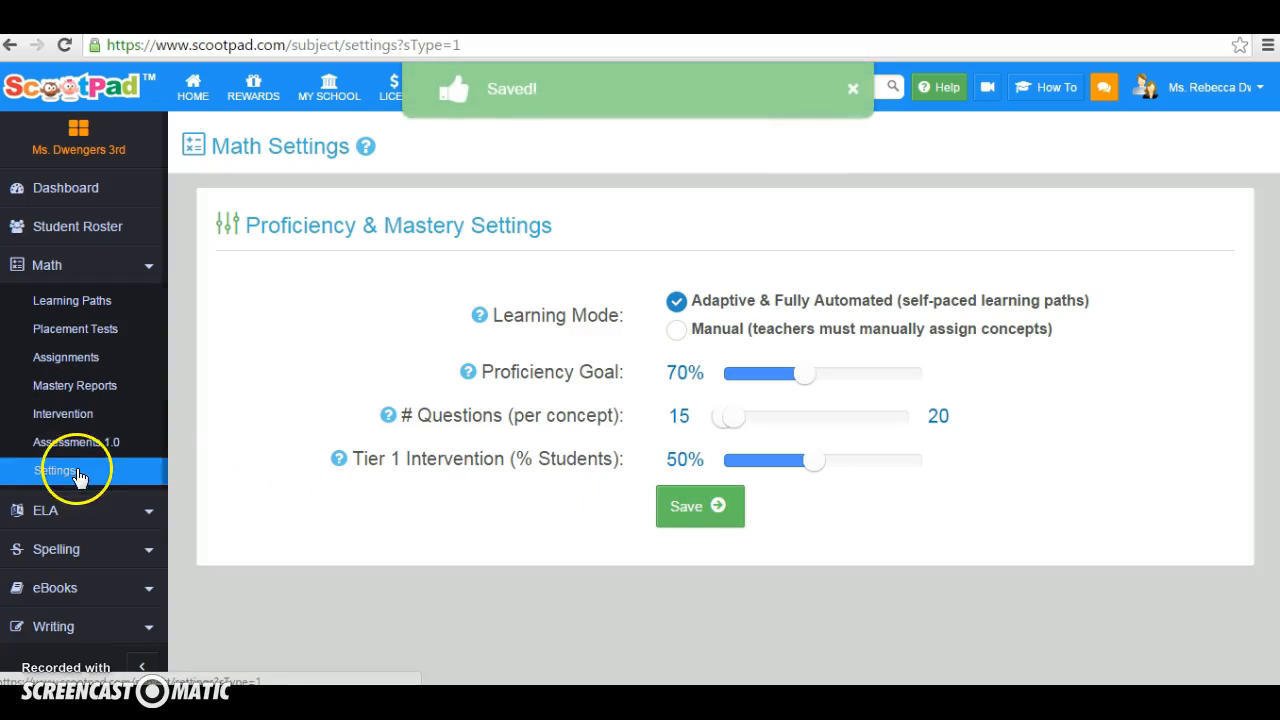
Open the ELA settings, review the proficiency goal and questions per concept, and save the ELA settings
left_click(148, 512)
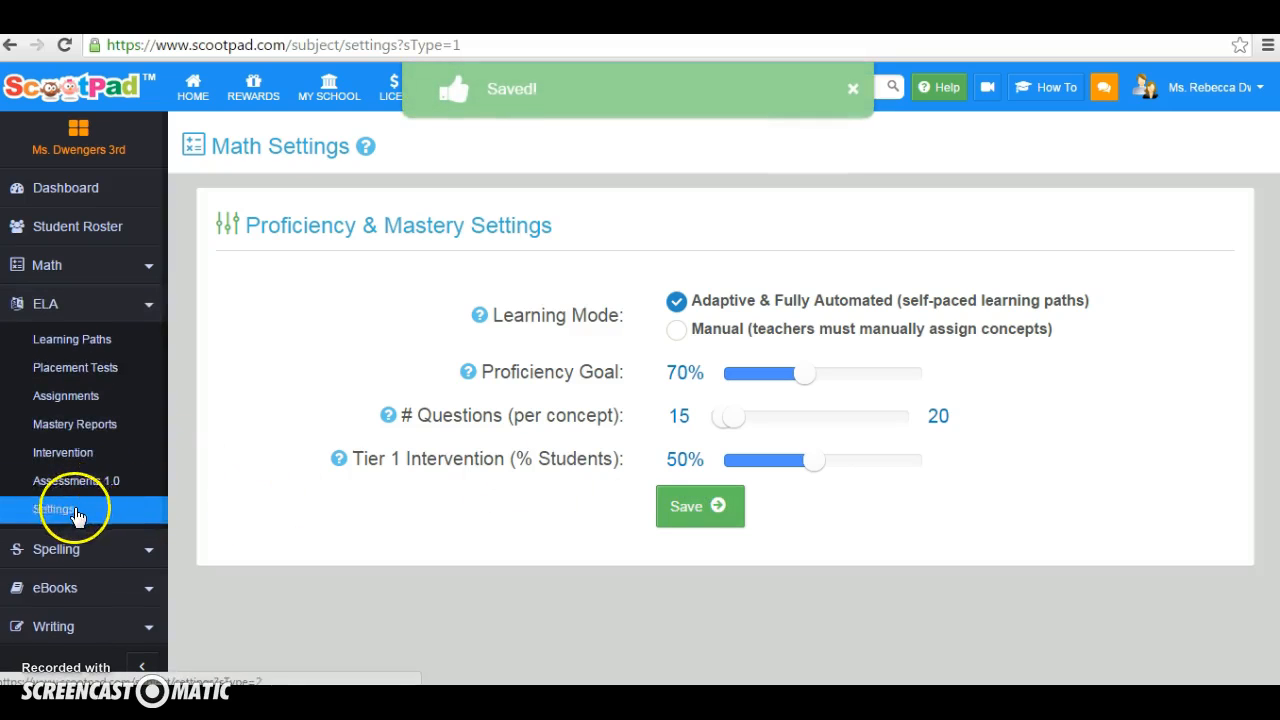
left_click(74, 508)
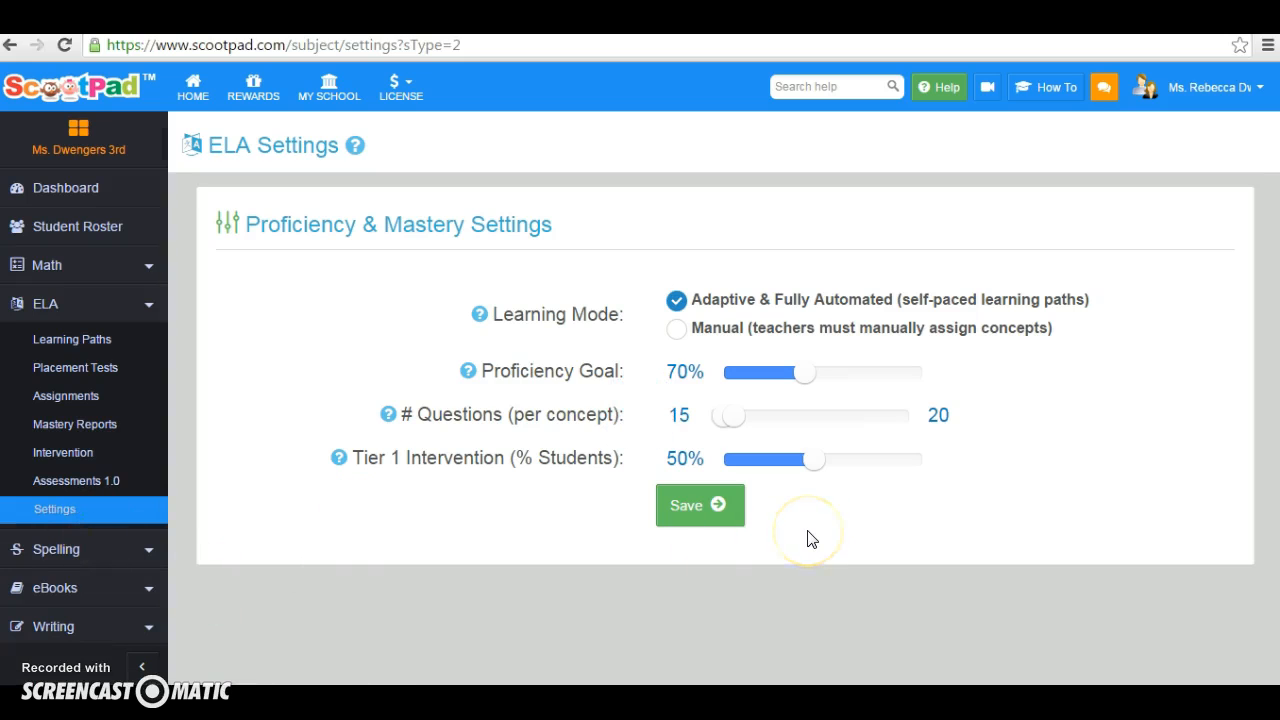
mouse_move(806, 373)
left_click(729, 425)
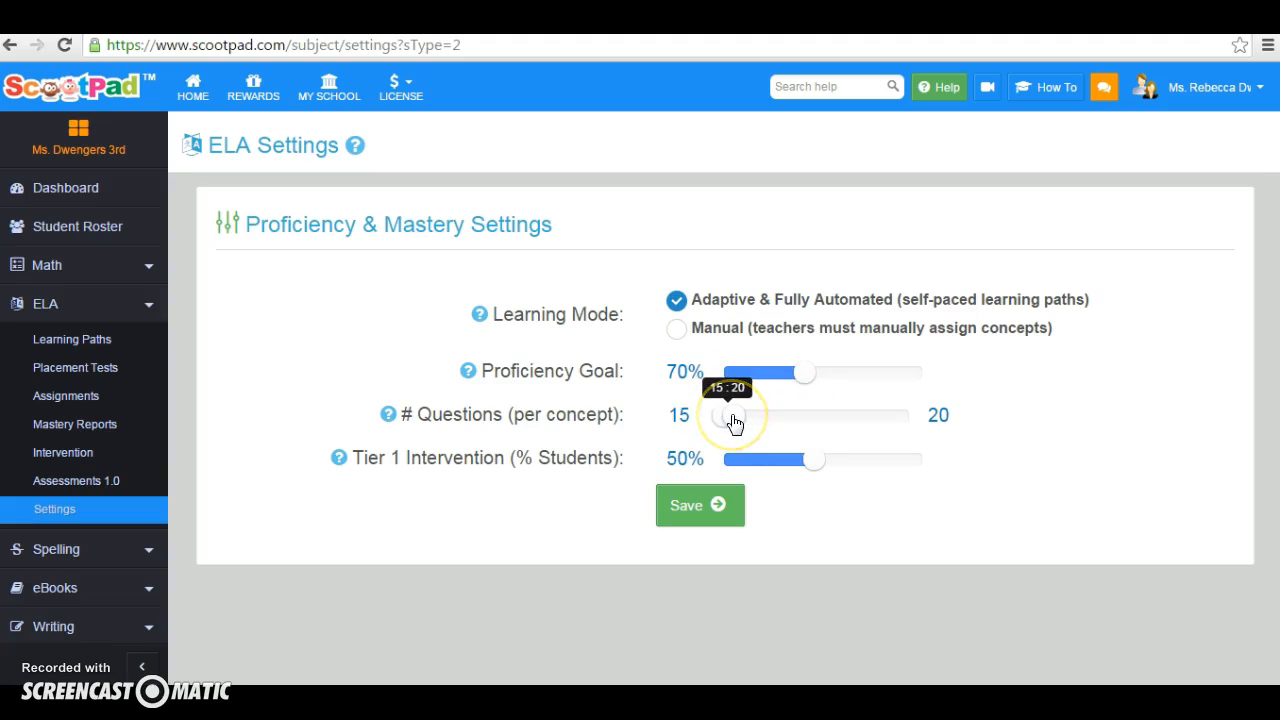
left_click(842, 556)
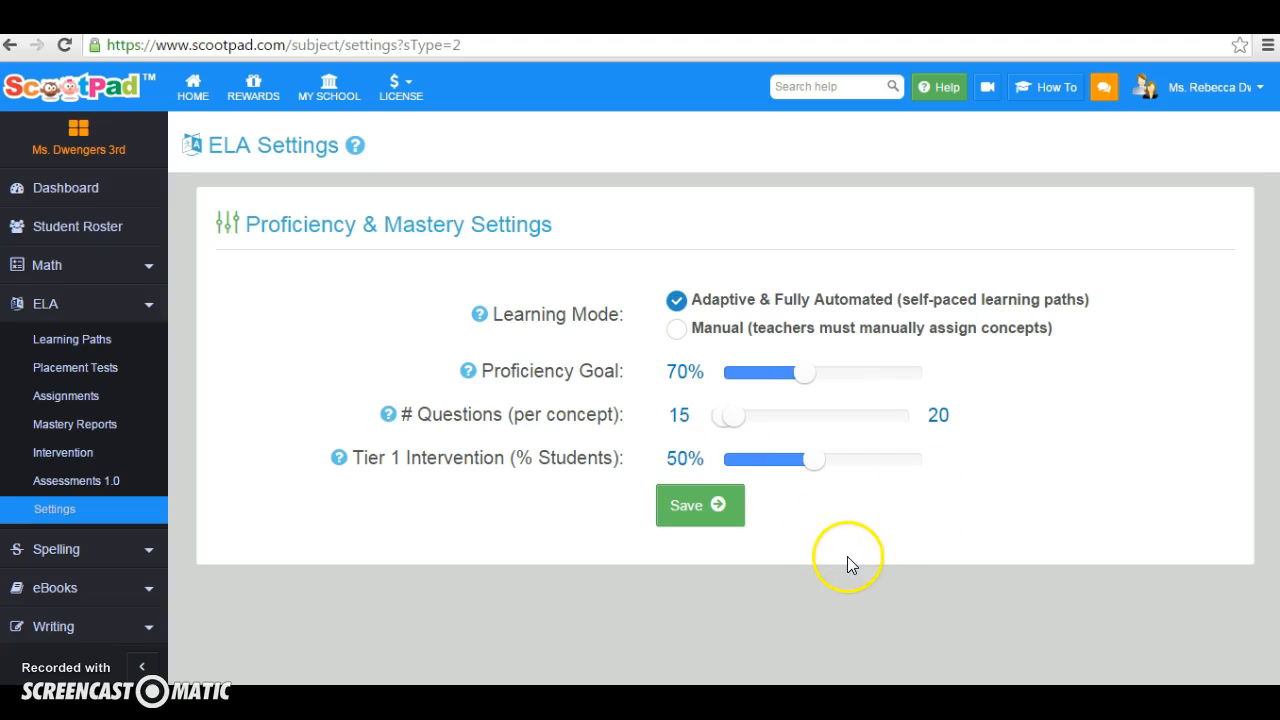
left_click(700, 505)
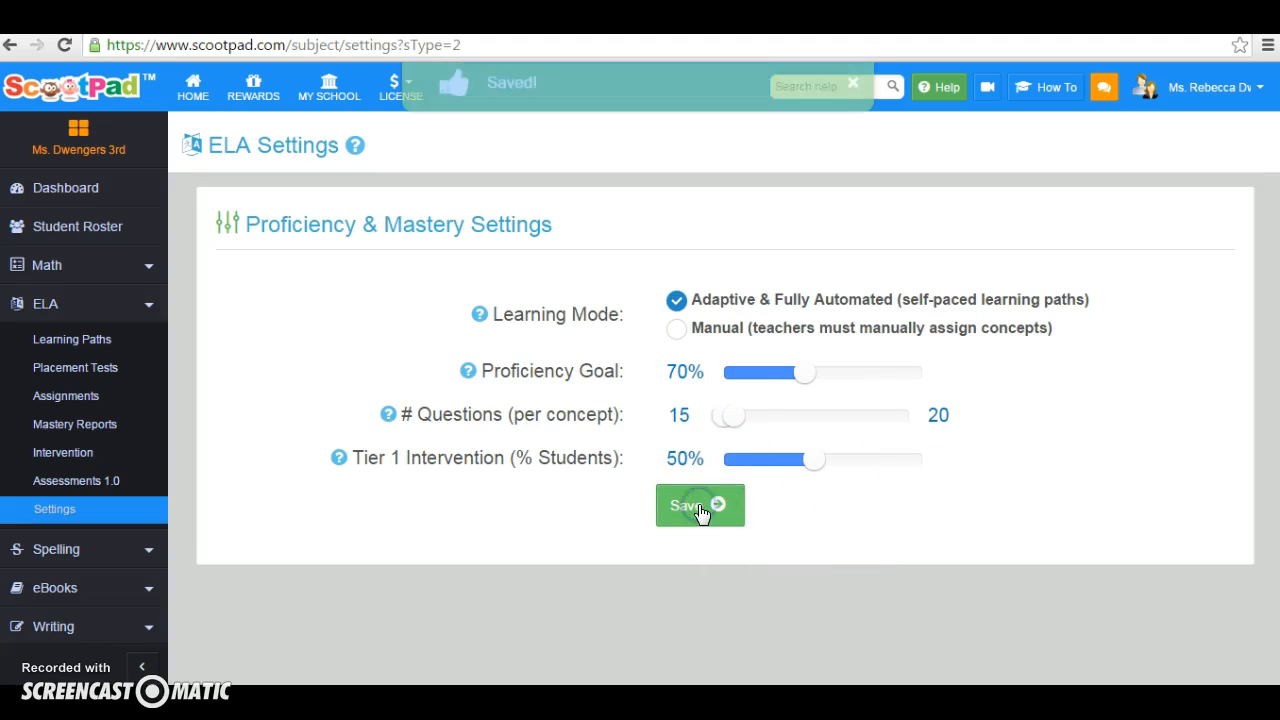